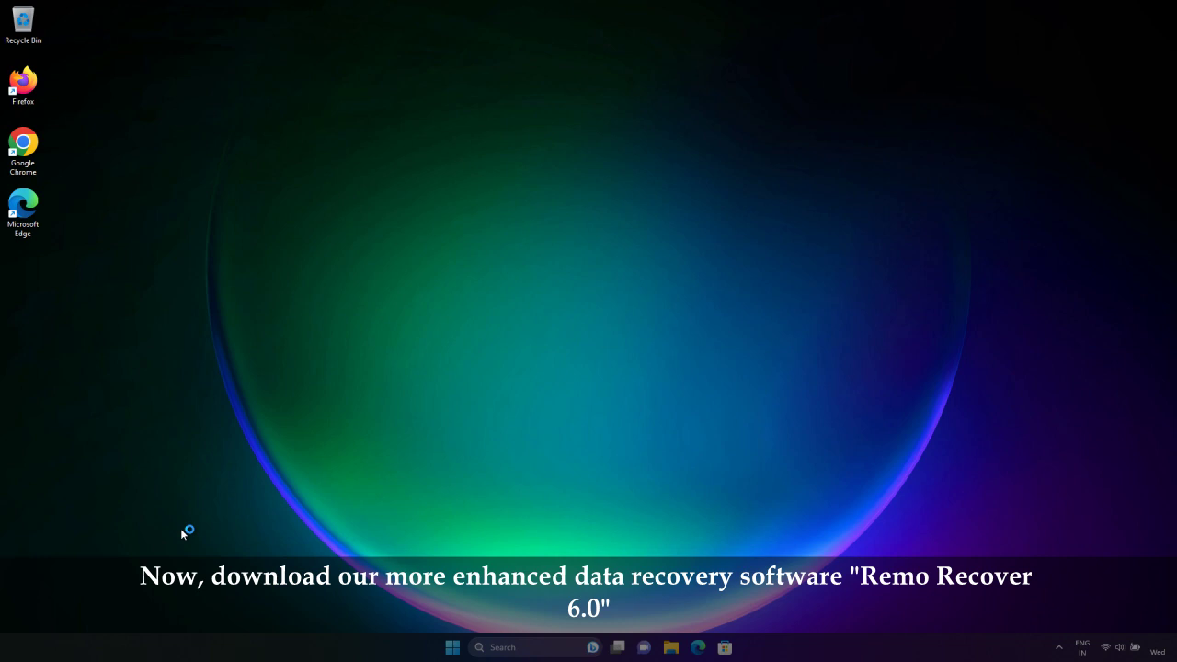
- Open Google Chrome and go to remosoftware.com
{"action": "double_click", "coordinate": [27, 144]}
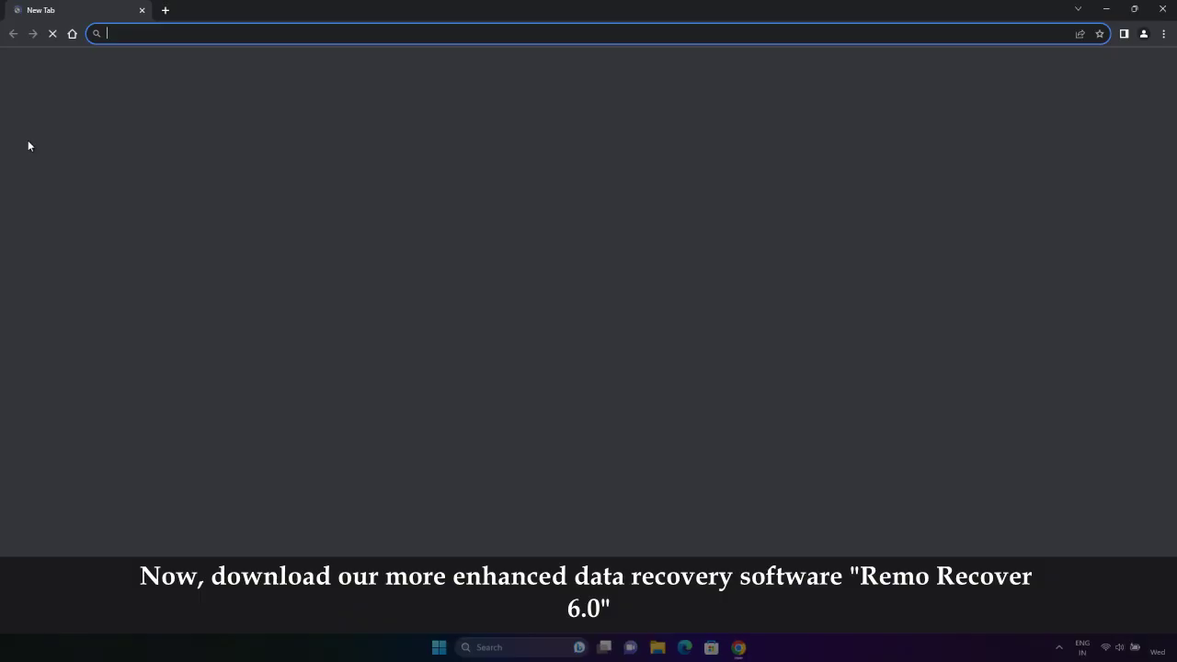
{"action": "left_click", "coordinate": [210, 36]}
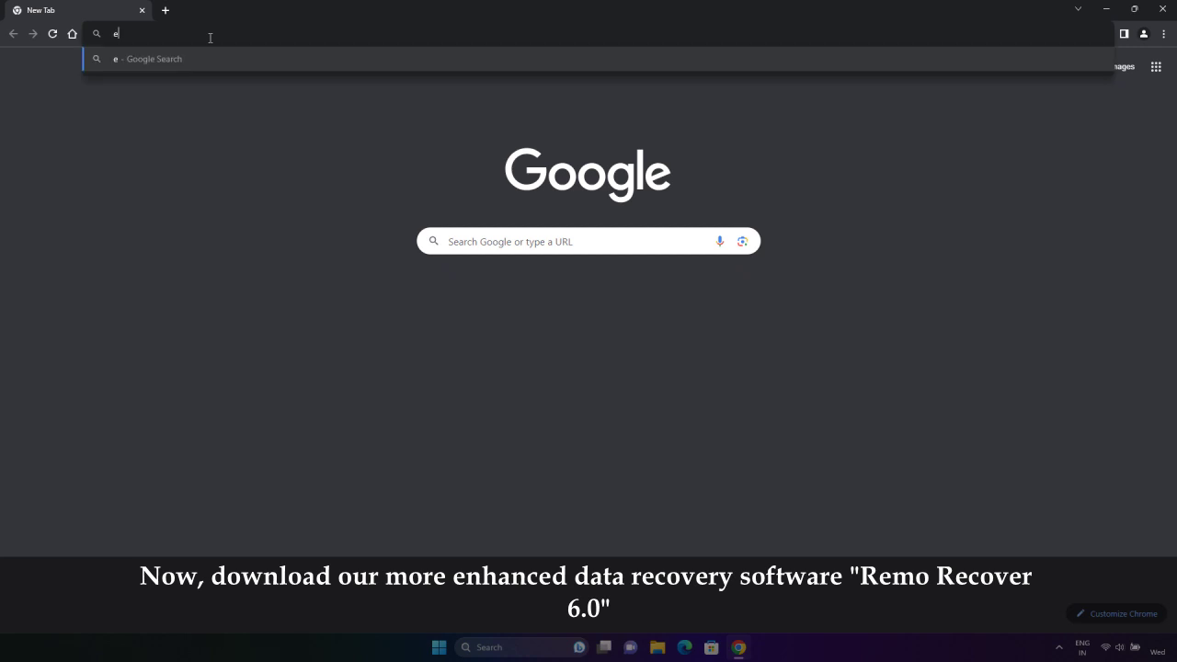
{"action": "type", "text": "remosoftware.com"}
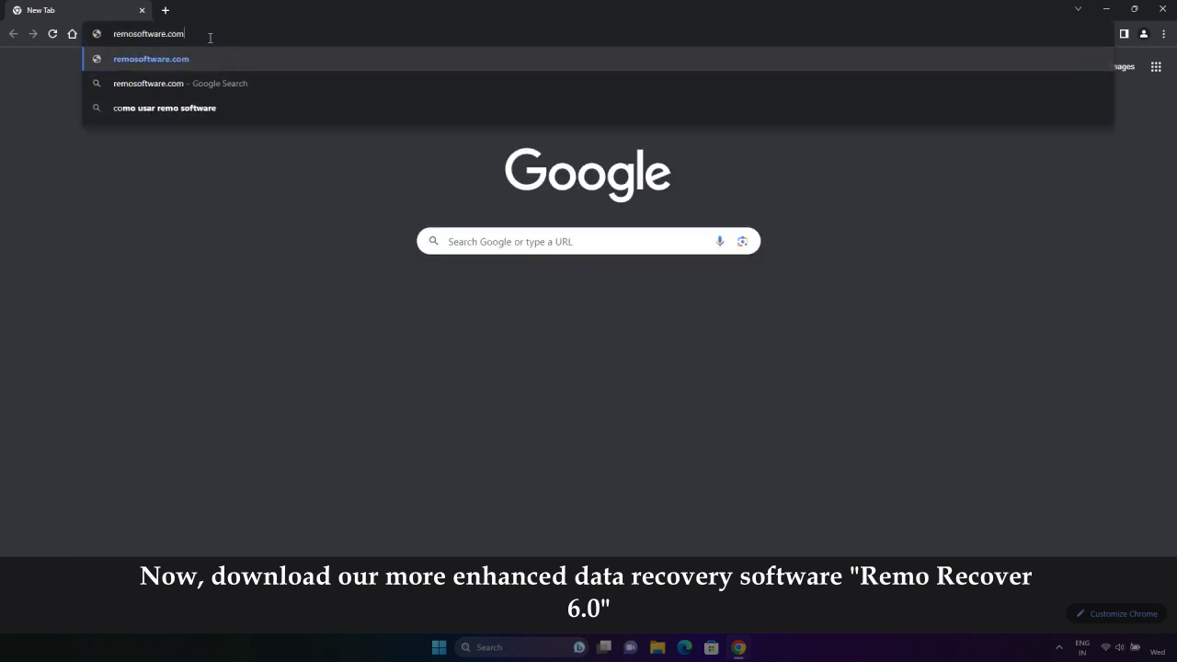
{"action": "key", "text": "Return"}
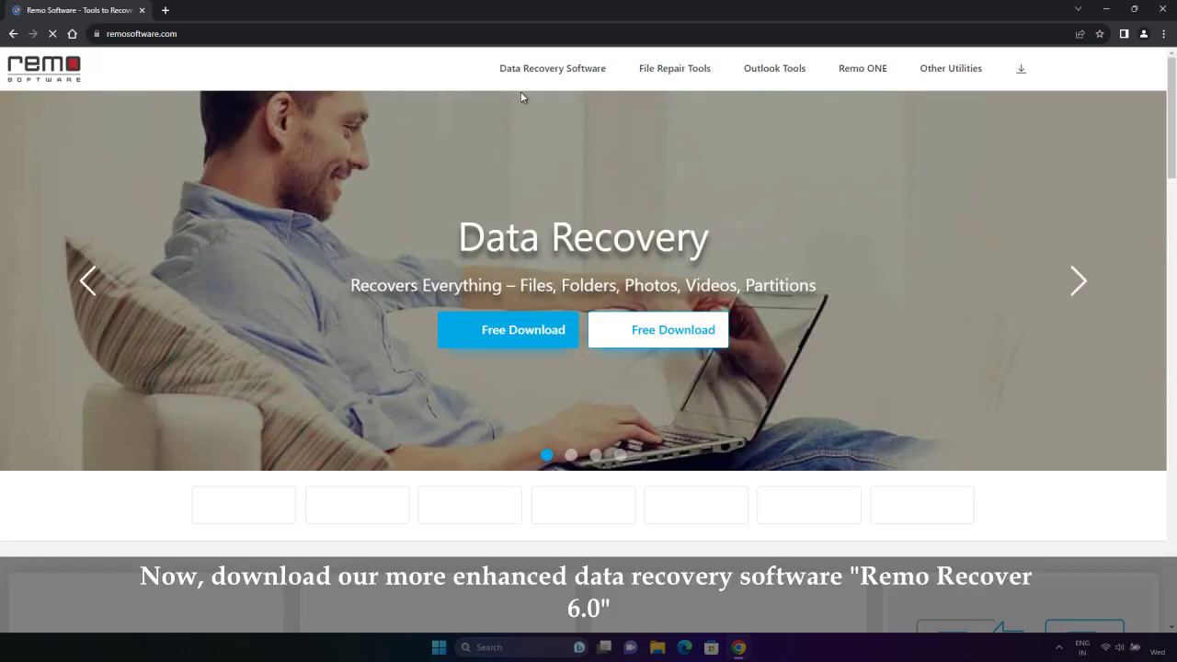
- Find Remo Recover Windows among the data recovery products and download its free Windows installer
{"action": "left_click", "coordinate": [549, 71]}
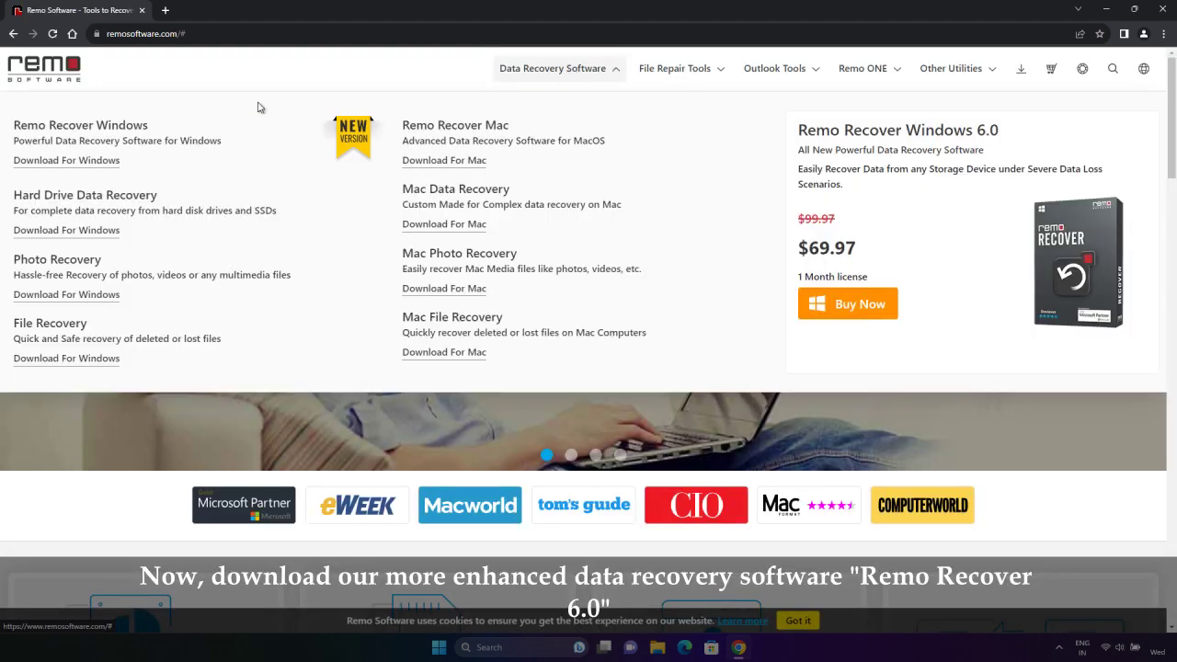
{"action": "left_click", "coordinate": [126, 135]}
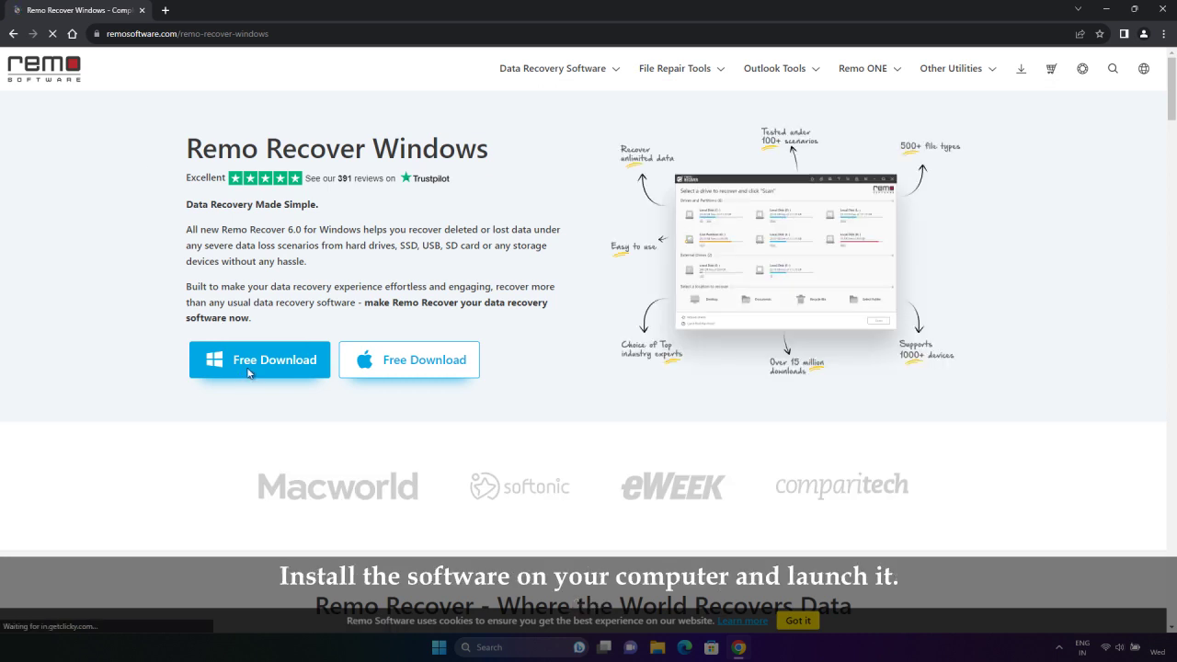
{"action": "left_click", "coordinate": [248, 371]}
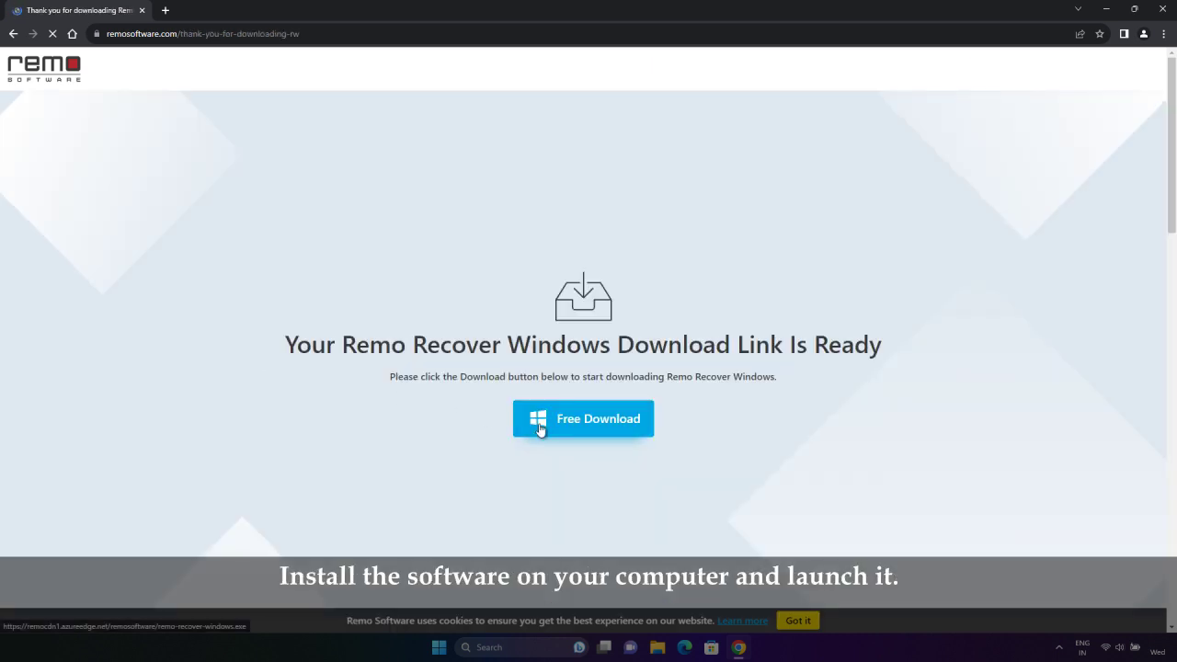
{"action": "left_click", "coordinate": [539, 428]}
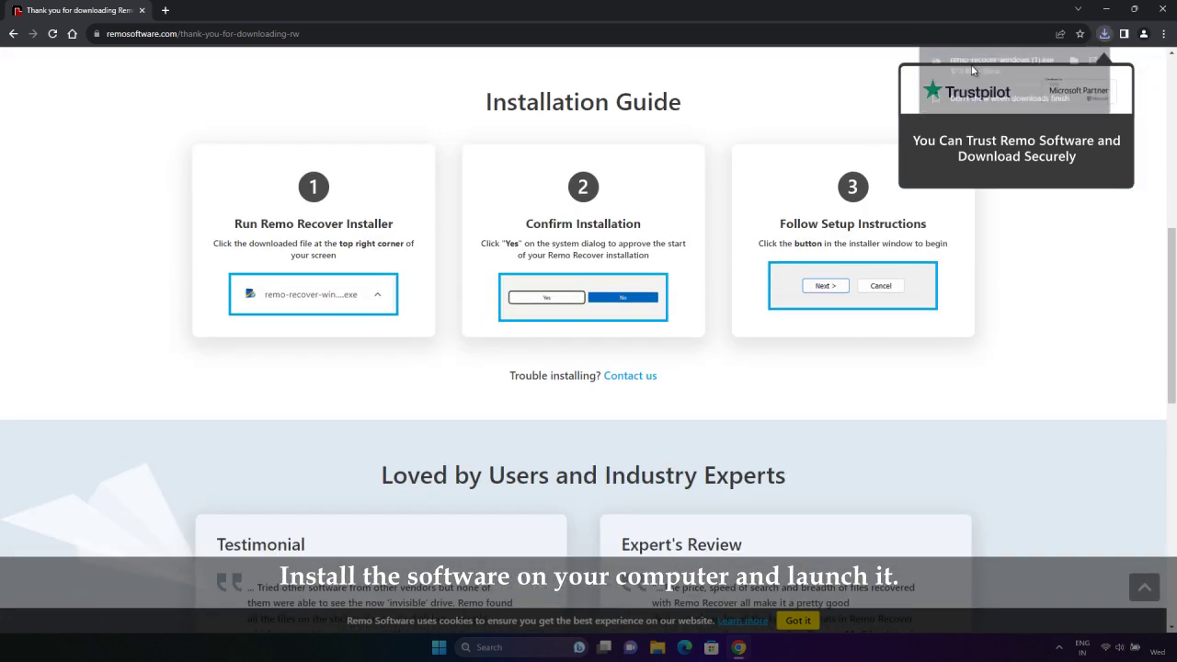
- Install Remo Recover 6.0 from the downloaded file with the default settings, launch it and close the browser
{"action": "left_click", "coordinate": [972, 70]}
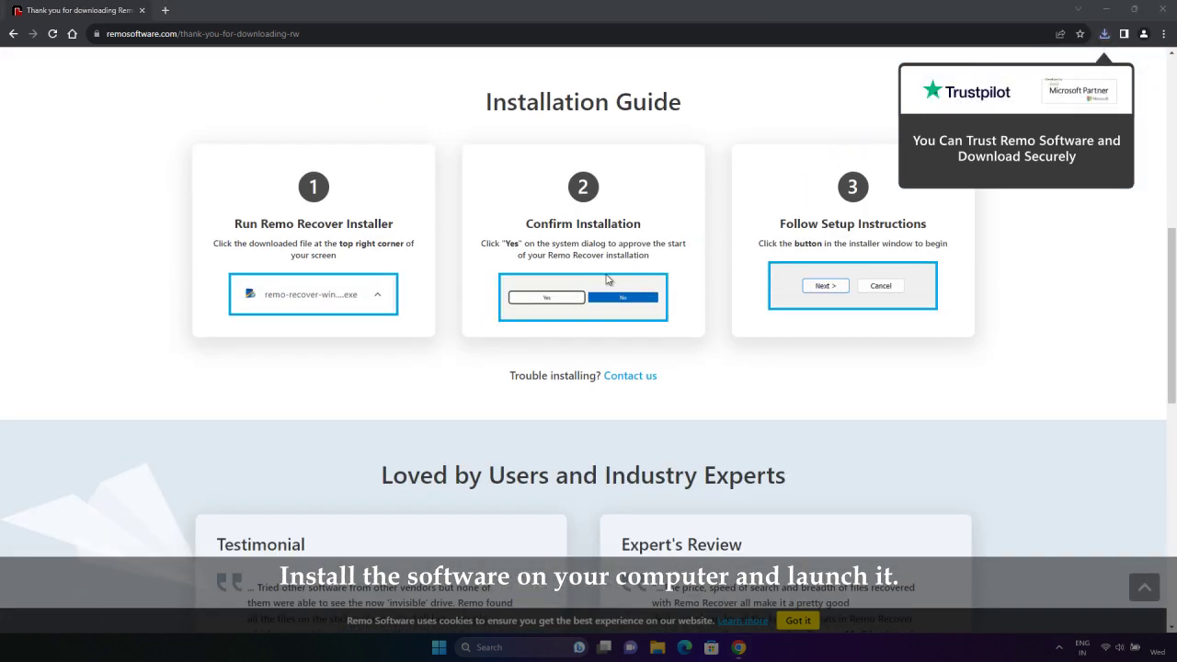
{"action": "left_click", "coordinate": [655, 421]}
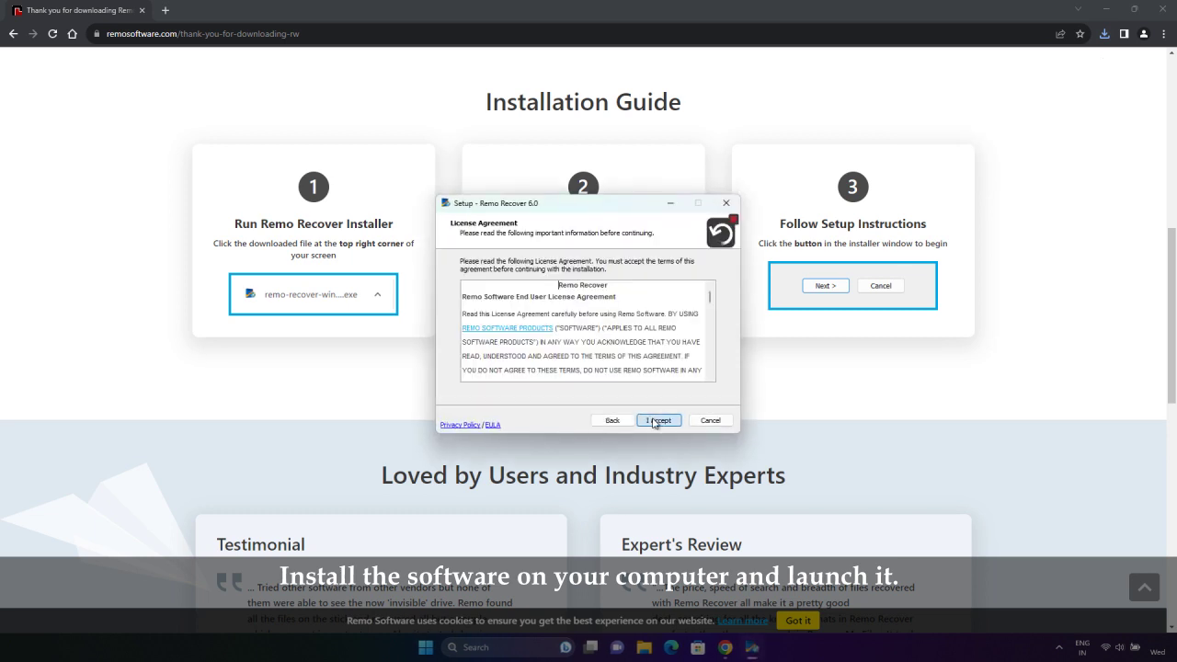
{"action": "left_click", "coordinate": [658, 420]}
{"action": "left_click", "coordinate": [658, 420]}
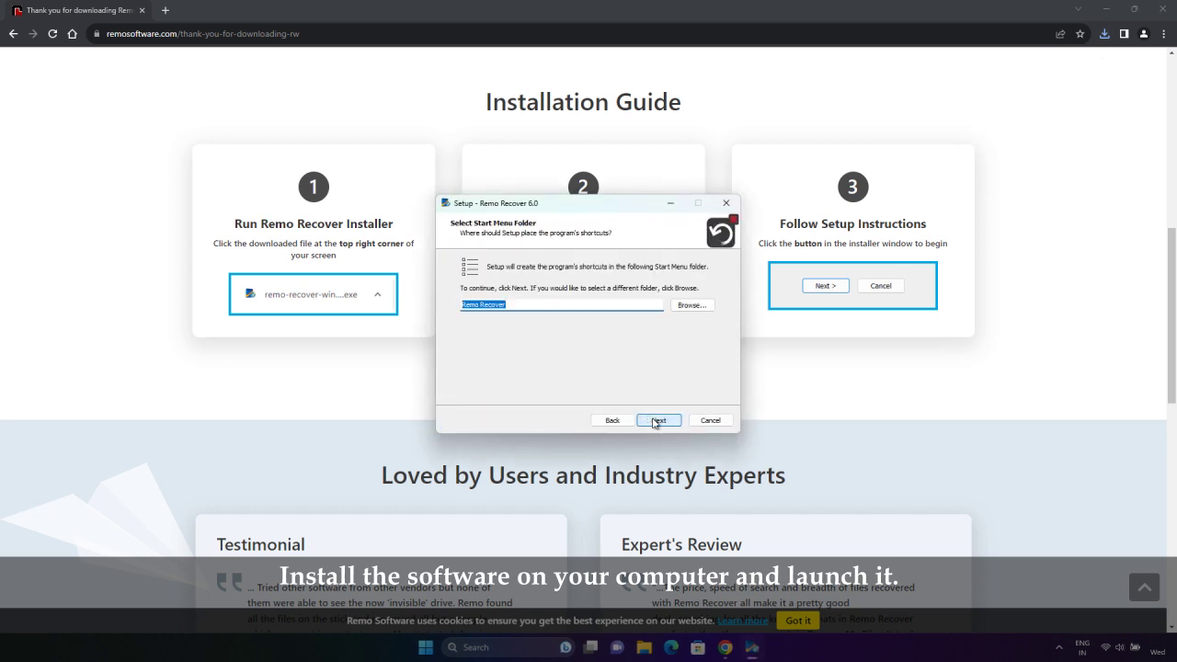
{"action": "left_click", "coordinate": [656, 420]}
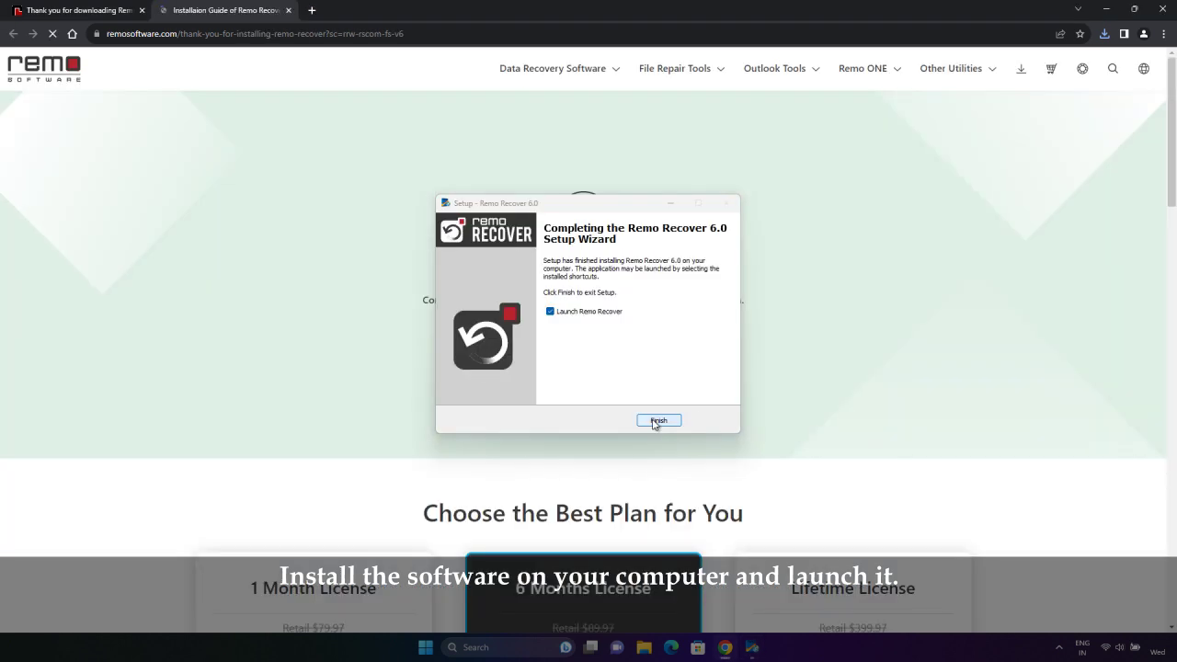
{"action": "left_click", "coordinate": [657, 420]}
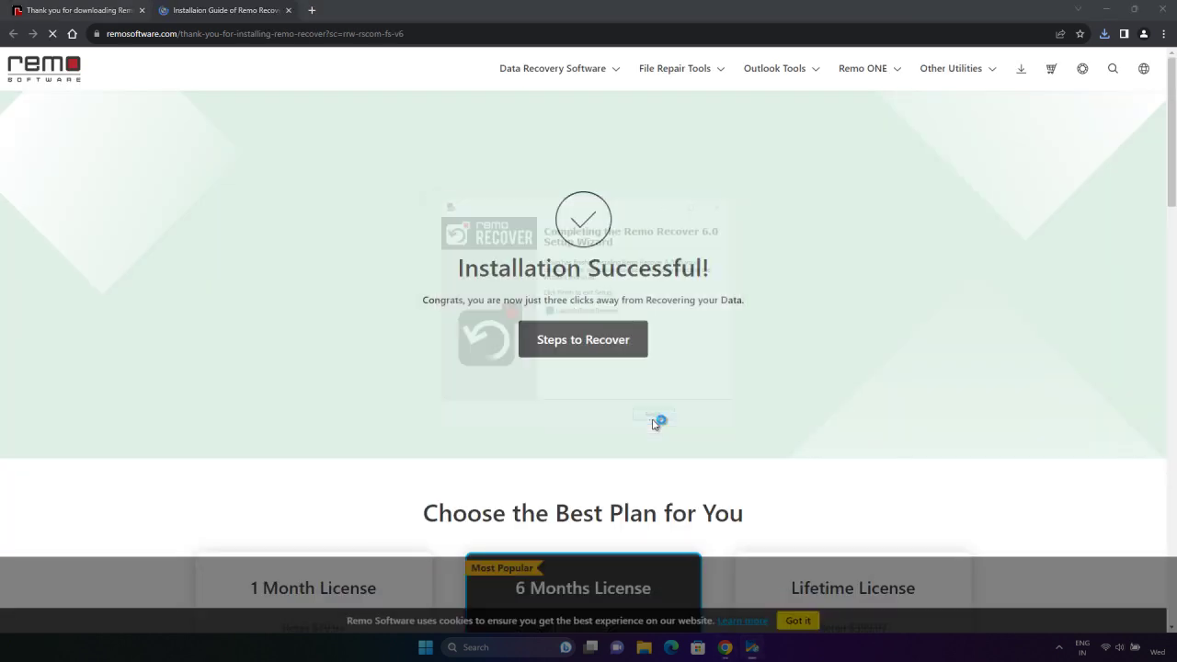
{"action": "left_click", "coordinate": [635, 350]}
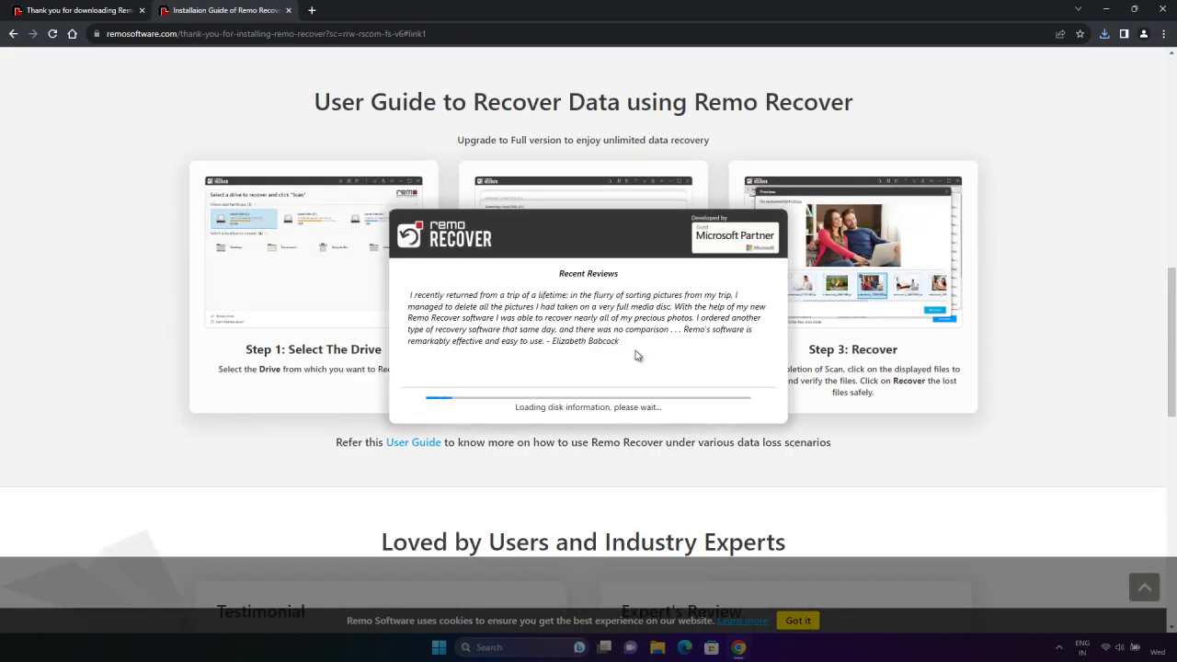
{"action": "left_click", "coordinate": [1165, 11]}
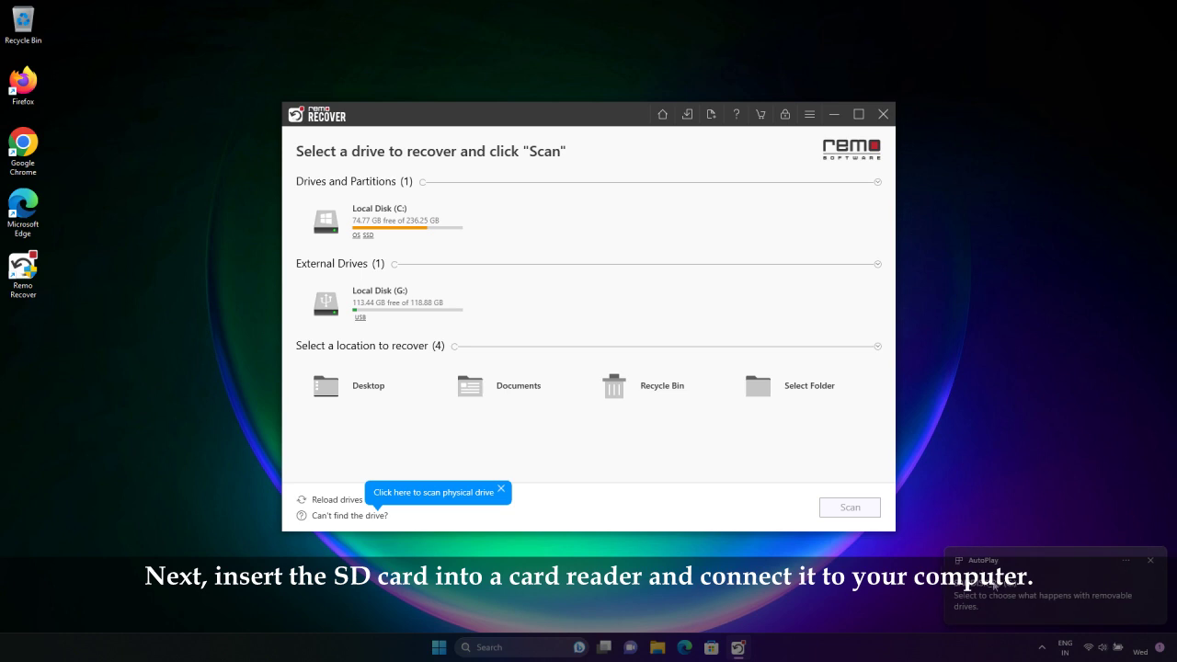
- Scan the external drive Local Disk (G:) and open the Dynamic Recovery View during the deep scan
{"action": "left_click", "coordinate": [429, 311]}
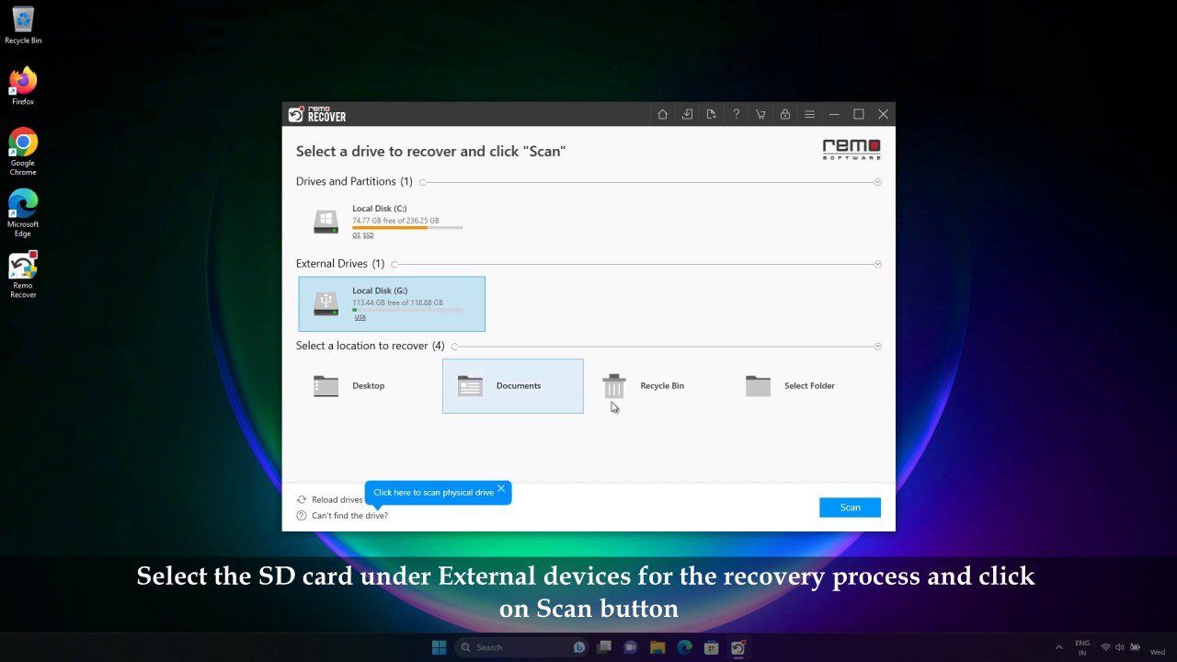
{"action": "left_click", "coordinate": [825, 508]}
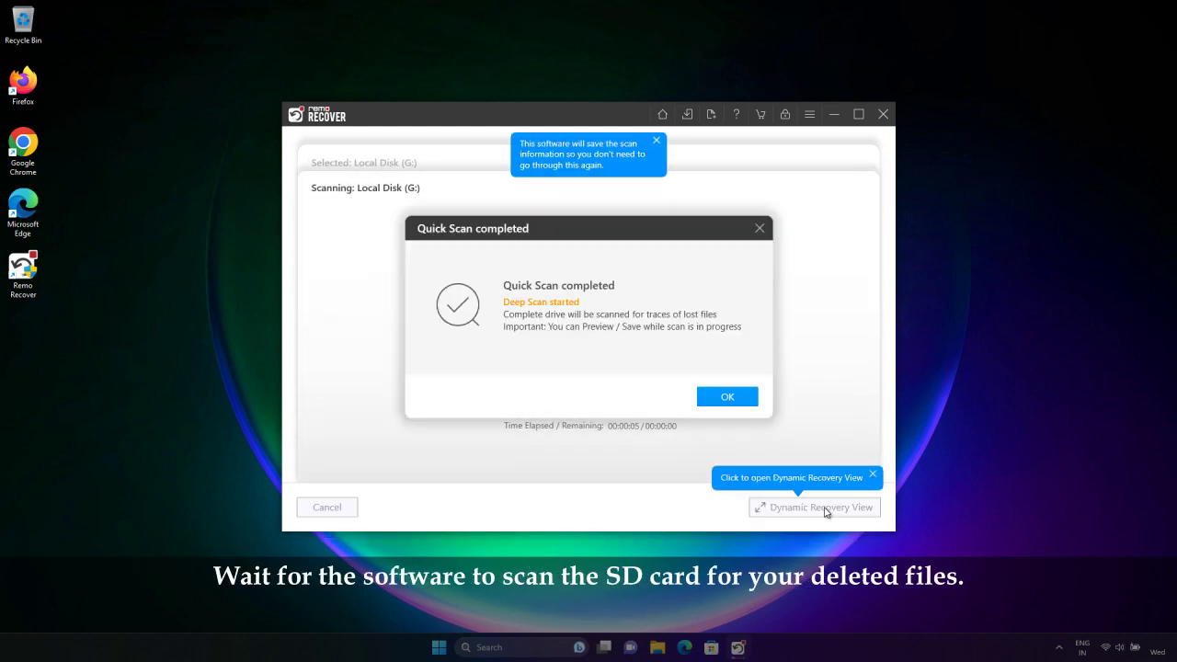
{"action": "left_click", "coordinate": [726, 397]}
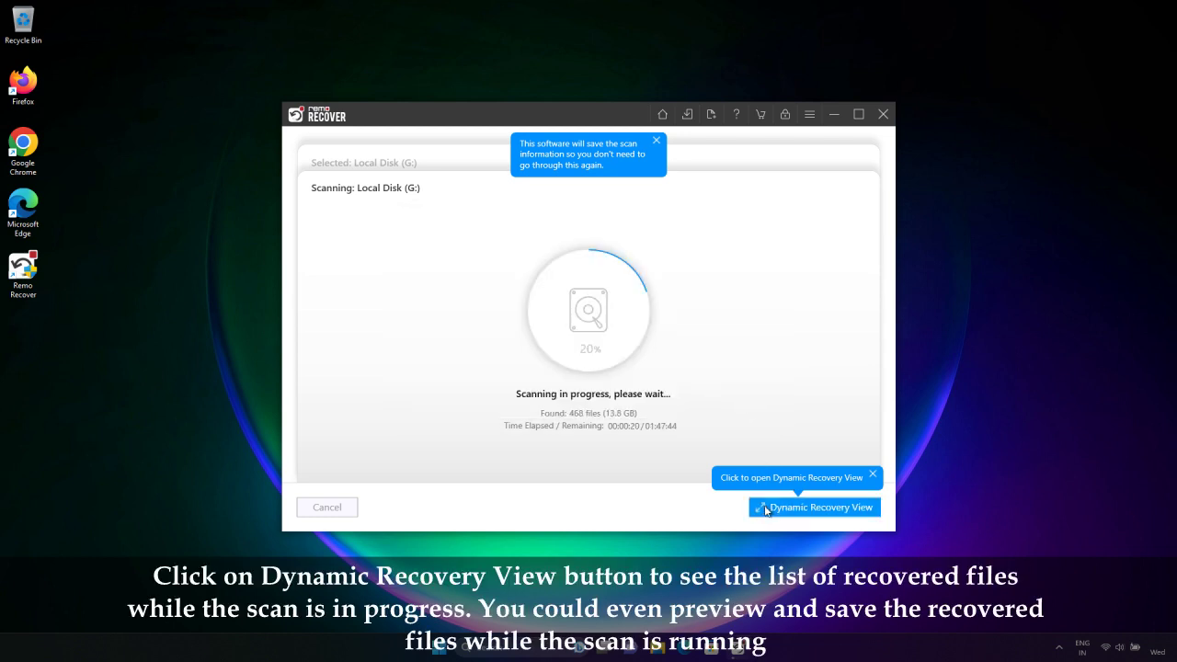
{"action": "left_click", "coordinate": [765, 507]}
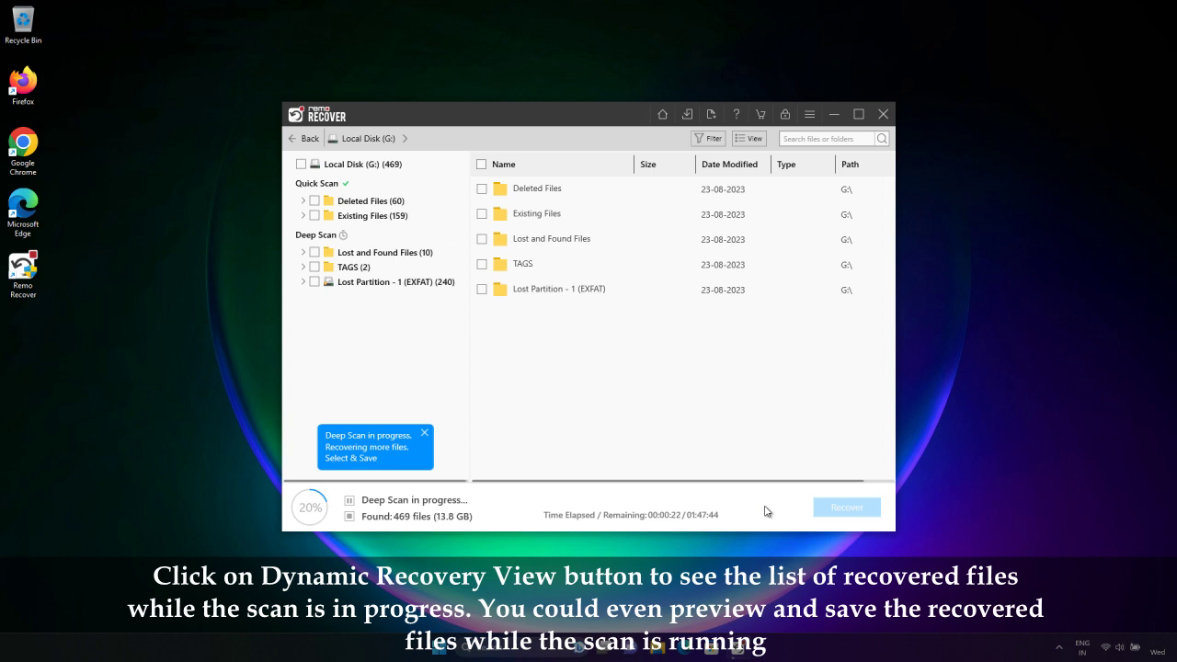
- Preview IMG_5452.jpg from the folder ending in 0326 under Deleted Files, then close the preview
{"action": "left_click", "coordinate": [305, 201]}
{"action": "left_click", "coordinate": [365, 230]}
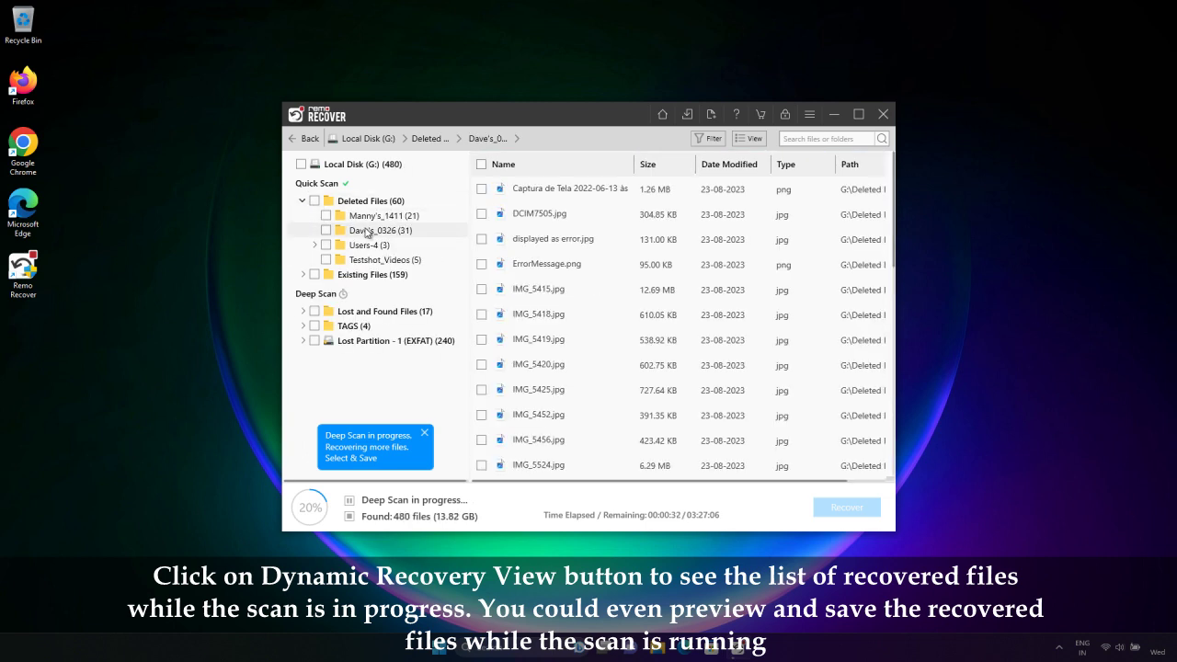
{"action": "double_click", "coordinate": [543, 414]}
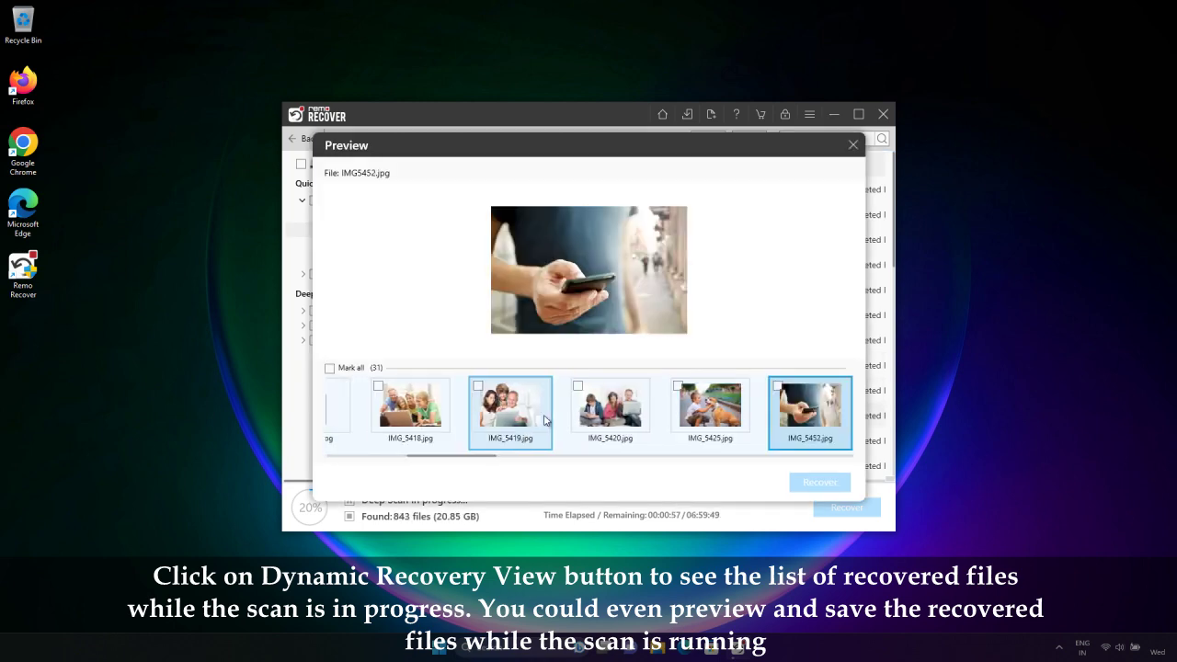
{"action": "key", "text": "Escape"}
- Mark DSC_4185952.jpg, DSC_268765.jpg, DCIM-20080406.RAF, DCIM-20080911.RAF and DCIM-20082304.jpg for recovery
{"action": "scroll", "coordinate": [551, 322], "scroll_direction": "down", "scroll_amount": 5}
{"action": "left_click", "coordinate": [482, 264]}
{"action": "left_click", "coordinate": [481, 290]}
{"action": "left_click", "coordinate": [482, 315]}
{"action": "left_click", "coordinate": [482, 339]}
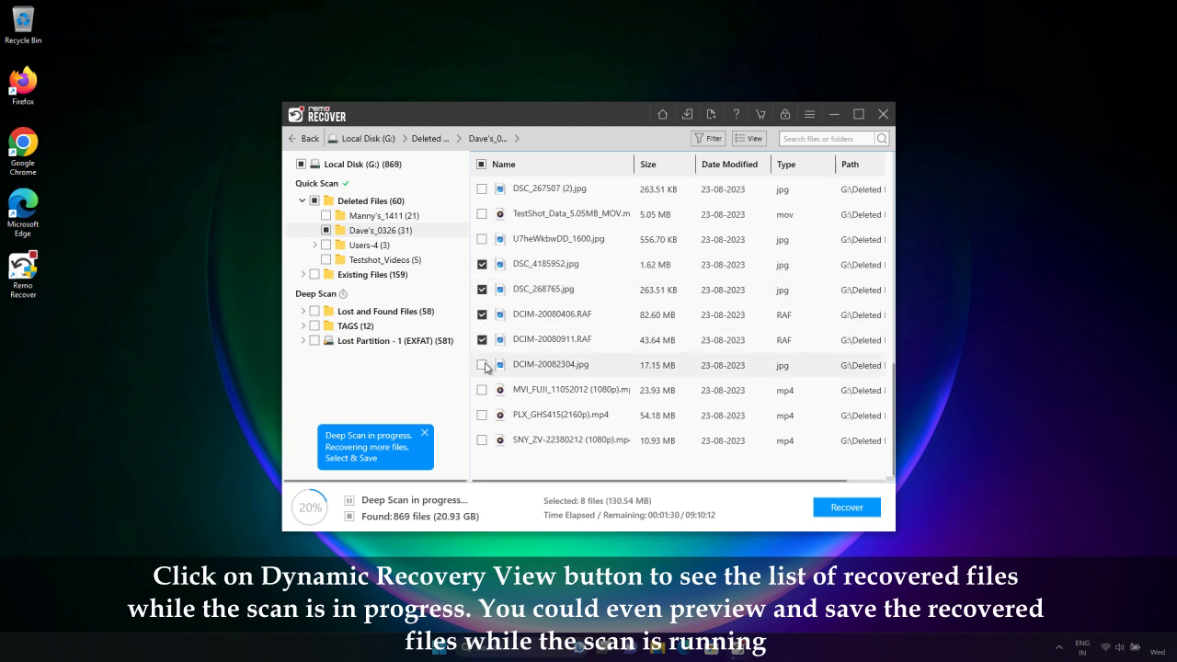
{"action": "left_click", "coordinate": [481, 365]}
- Recover the marked files into a new desktop folder named My Recovered Data and dismiss the completion message
{"action": "left_click", "coordinate": [825, 513]}
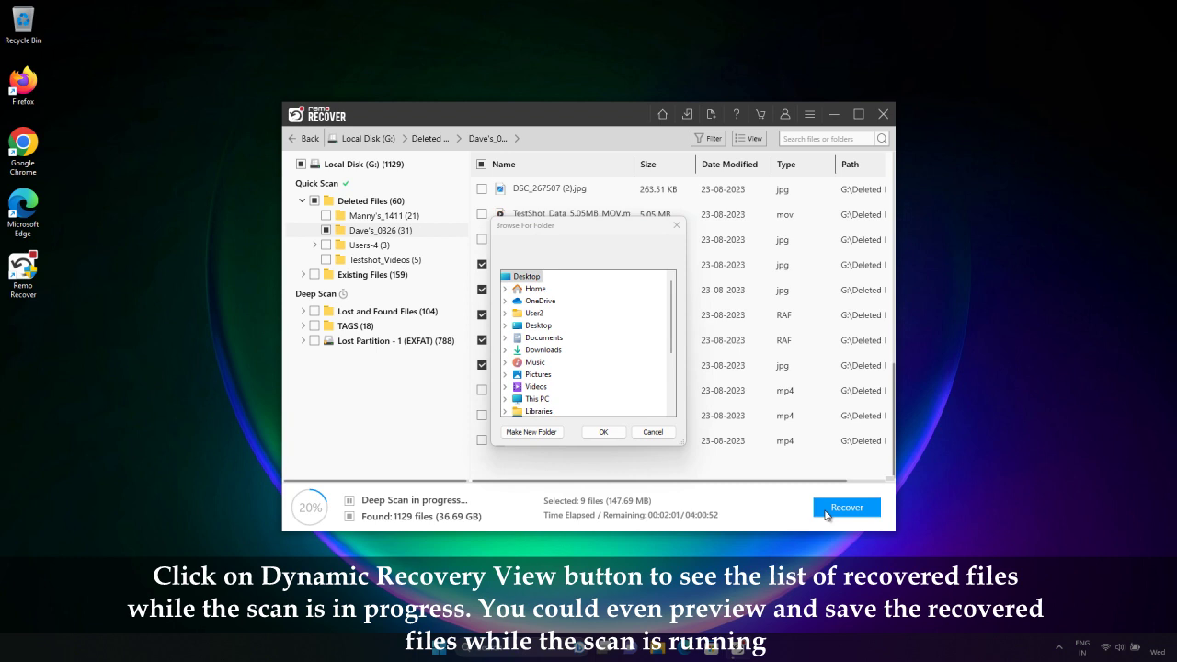
{"action": "left_click", "coordinate": [532, 432]}
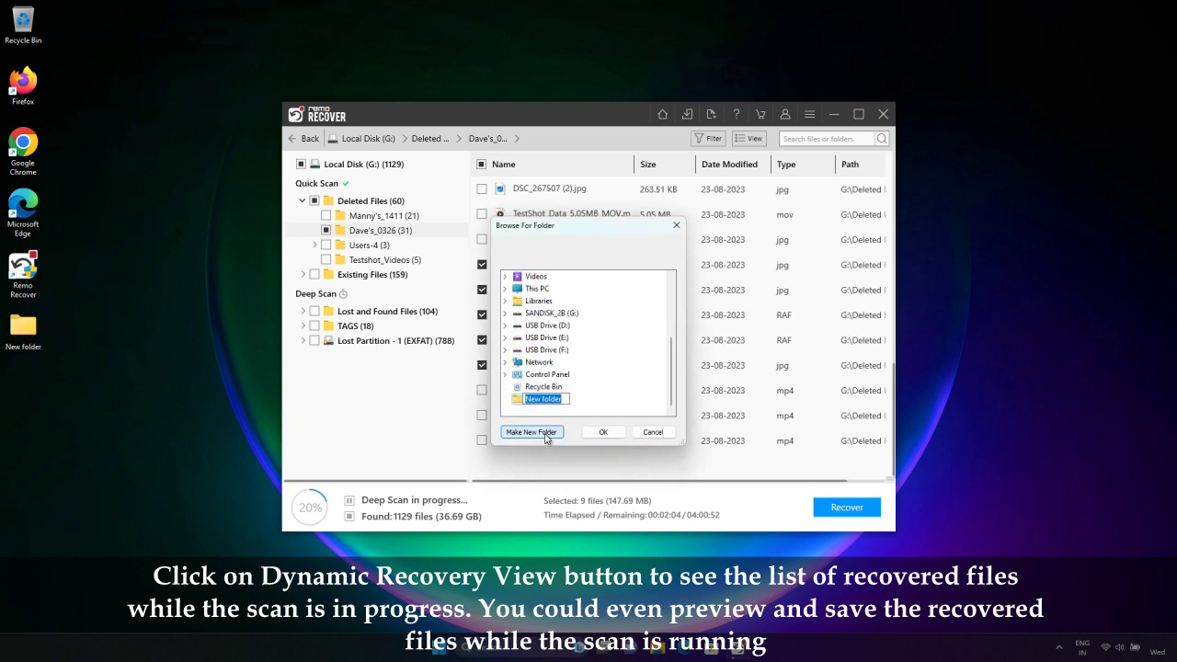
{"action": "type", "text": "My Recovered Dat"}
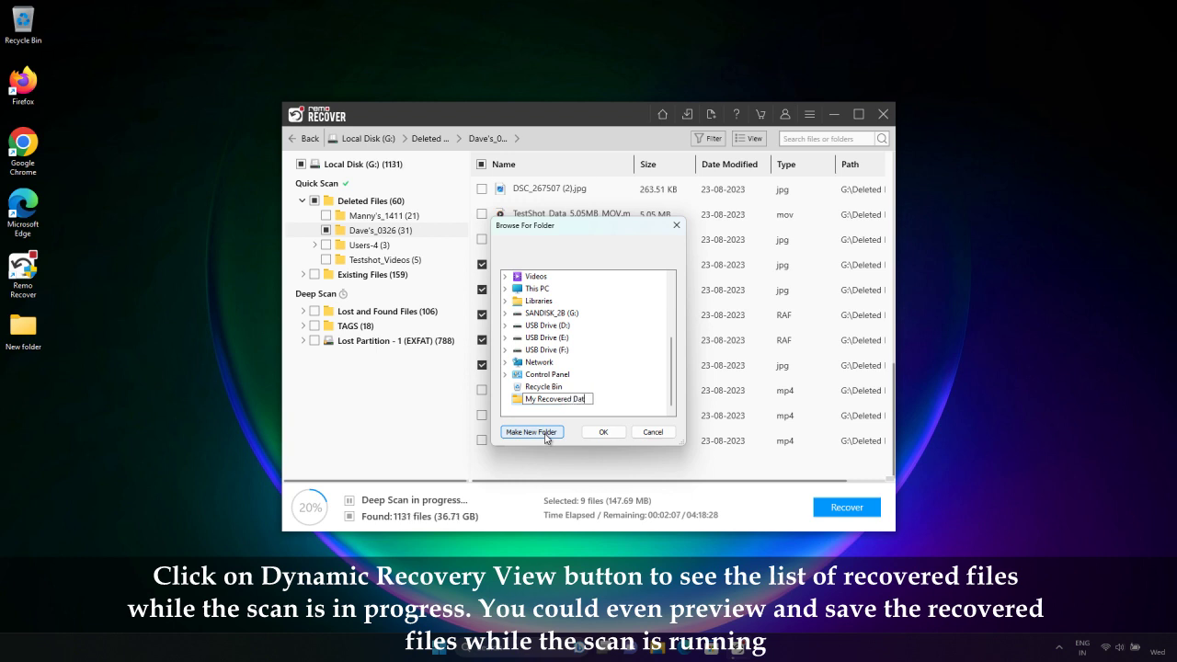
{"action": "key", "text": "Return"}
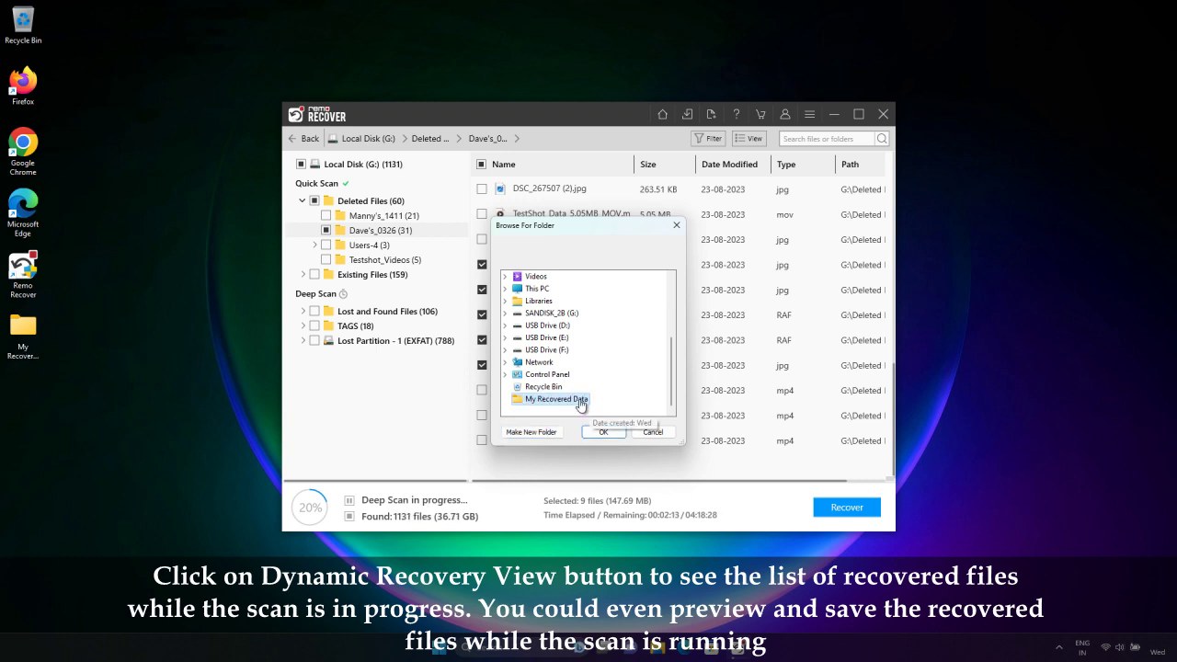
{"action": "left_click", "coordinate": [599, 431]}
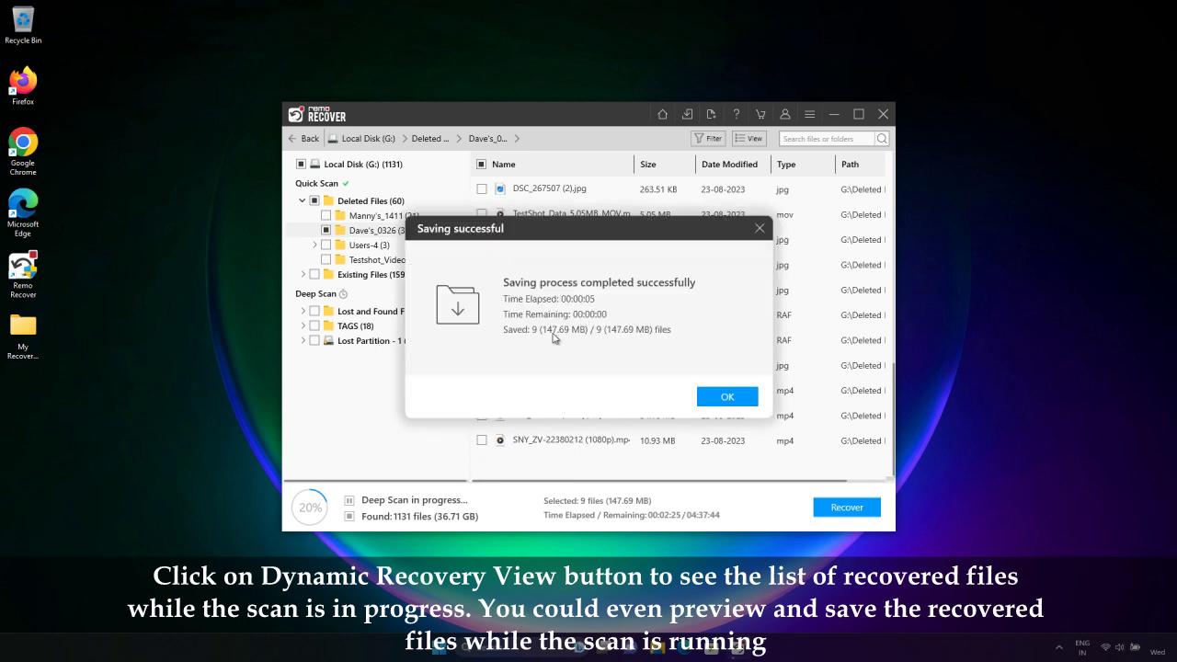
{"action": "left_click", "coordinate": [23, 329]}
{"action": "left_click", "coordinate": [702, 397]}
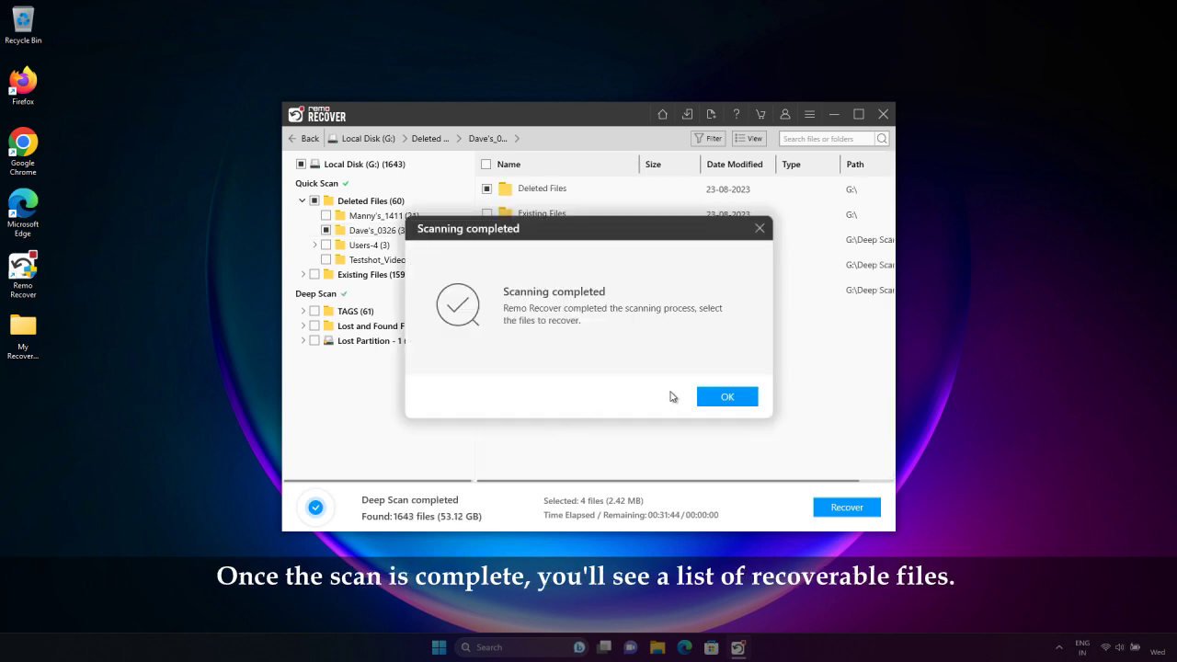
- Dismiss the scan completion message and review the recoverable files in the Deleted Files subfolder ending in 0326
{"action": "left_click", "coordinate": [707, 399]}
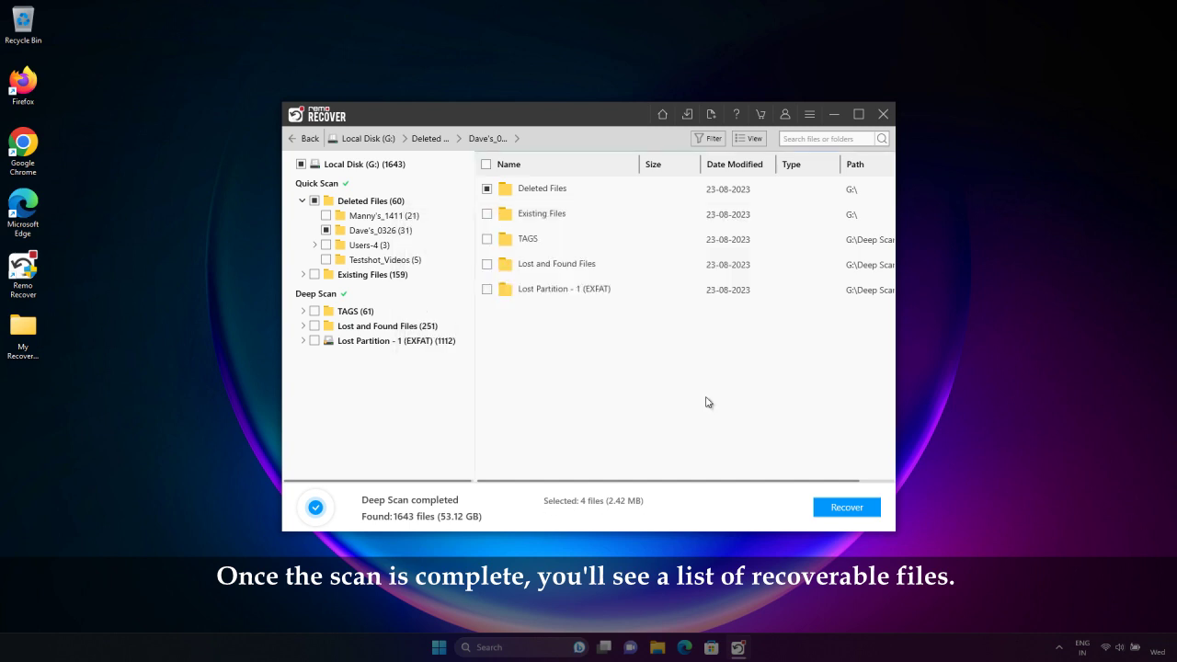
{"action": "left_click", "coordinate": [425, 230]}
{"action": "scroll", "coordinate": [515, 276], "scroll_direction": "down", "scroll_amount": 3}
{"action": "scroll", "coordinate": [536, 294], "scroll_direction": "up", "scroll_amount": 3}
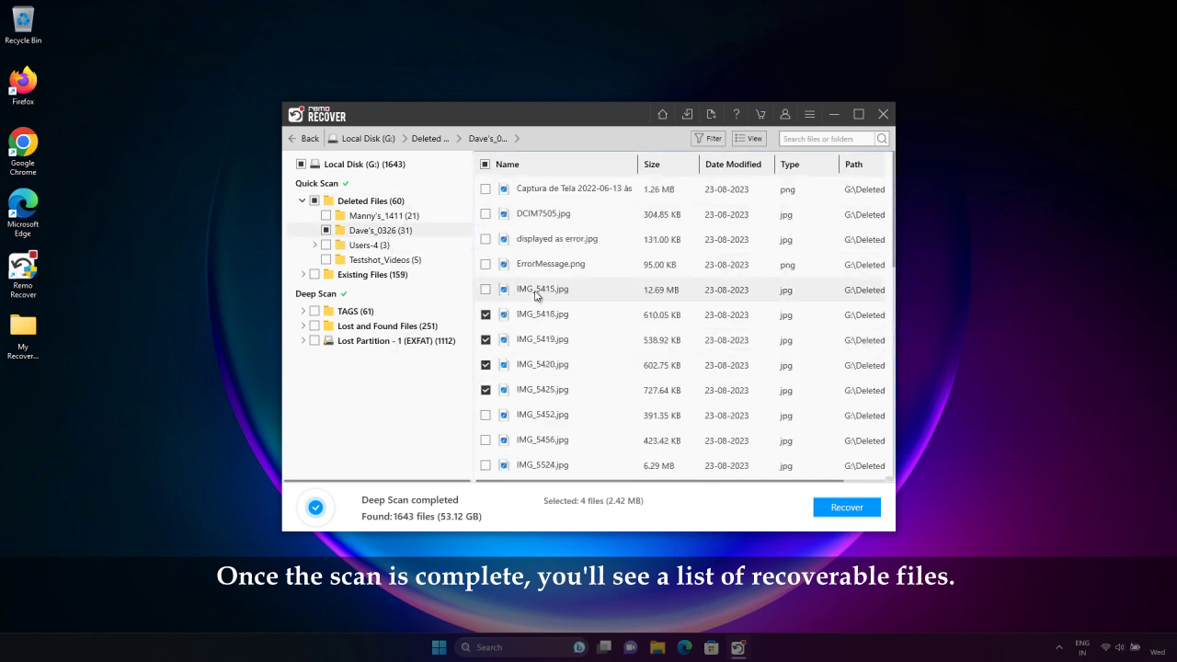
{"action": "scroll", "coordinate": [538, 294], "scroll_direction": "down", "scroll_amount": 2}
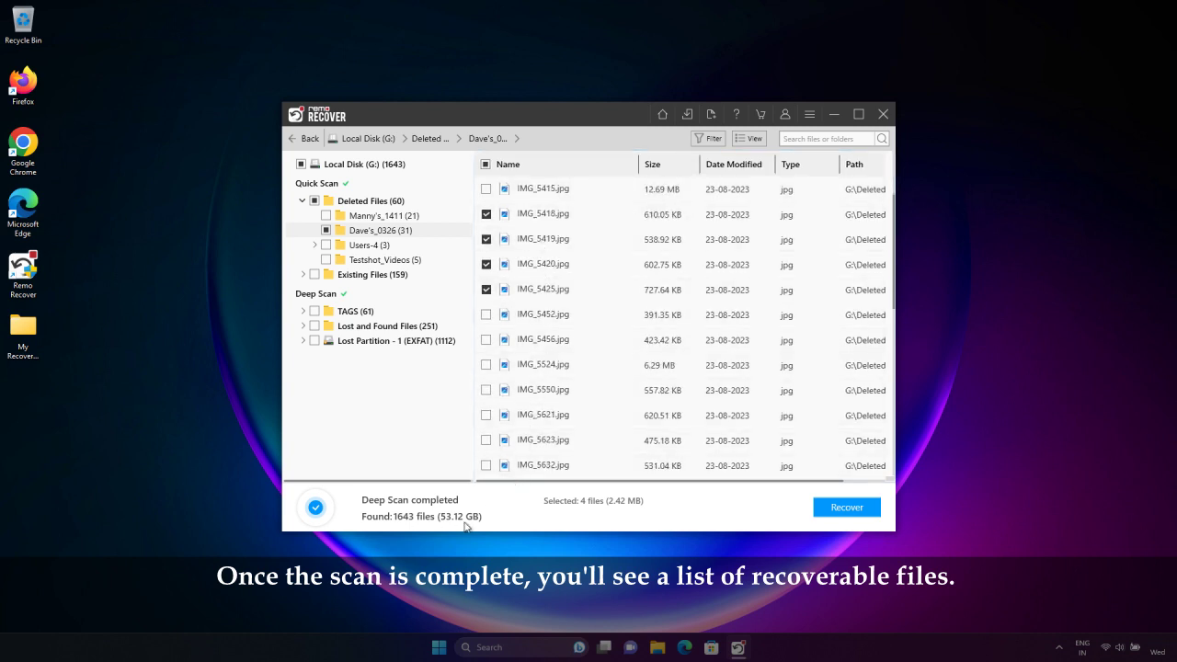
- Examine the deep scan results under TAGS, Camera and Lost and Found Files, then return to the Deleted Files folder
{"action": "left_click", "coordinate": [303, 311]}
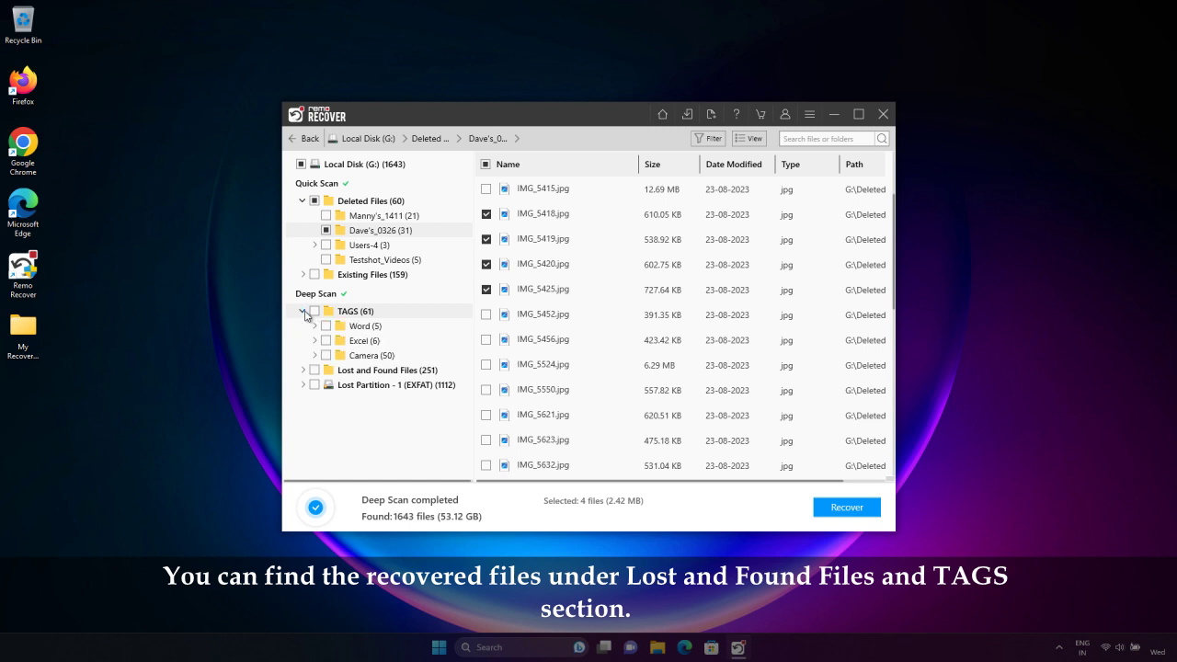
{"action": "left_click", "coordinate": [314, 355]}
{"action": "left_click", "coordinate": [304, 452]}
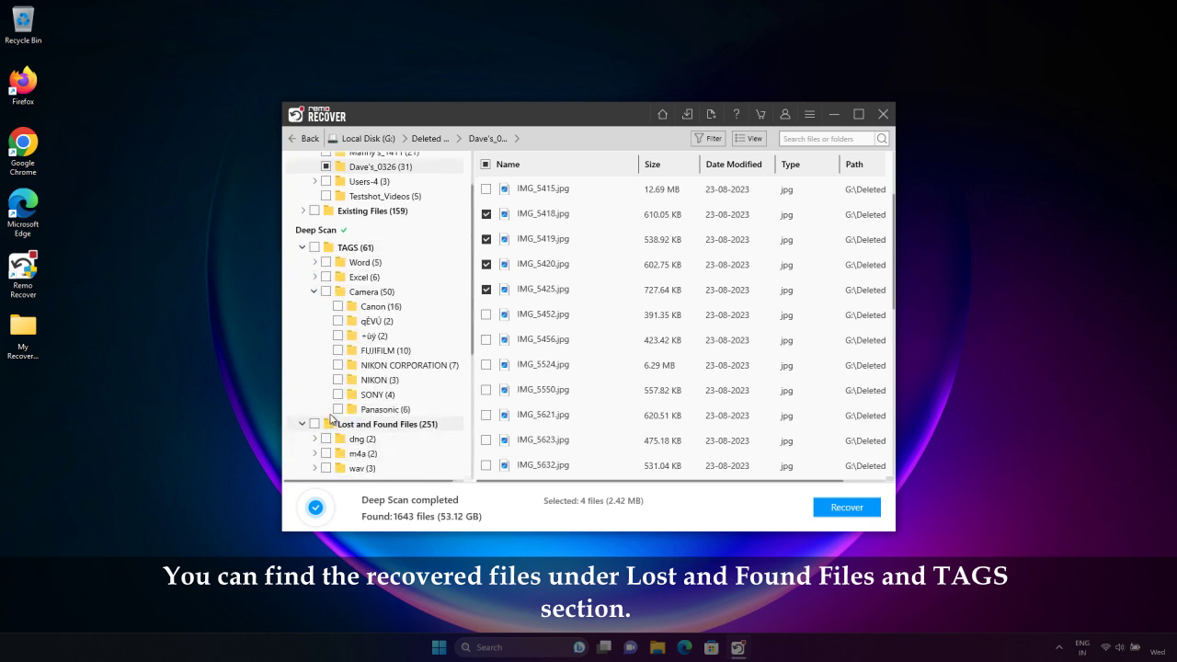
{"action": "scroll", "coordinate": [333, 419], "scroll_direction": "down", "scroll_amount": 3}
{"action": "scroll", "coordinate": [333, 419], "scroll_direction": "up", "scroll_amount": 5}
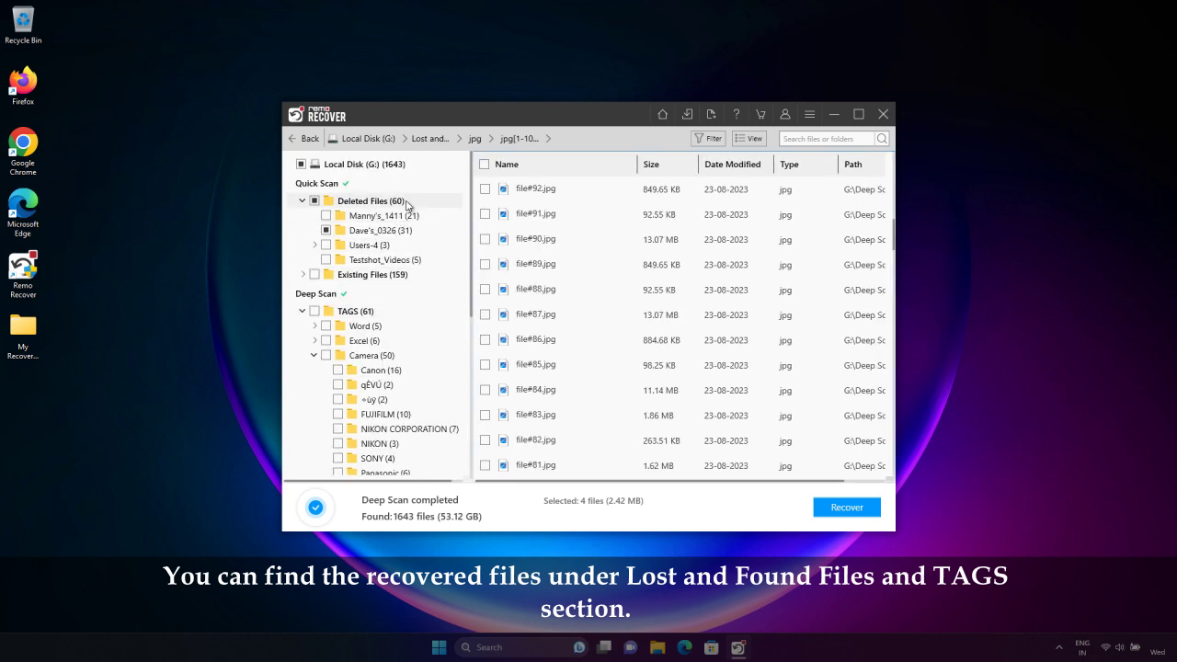
{"action": "left_click", "coordinate": [449, 200]}
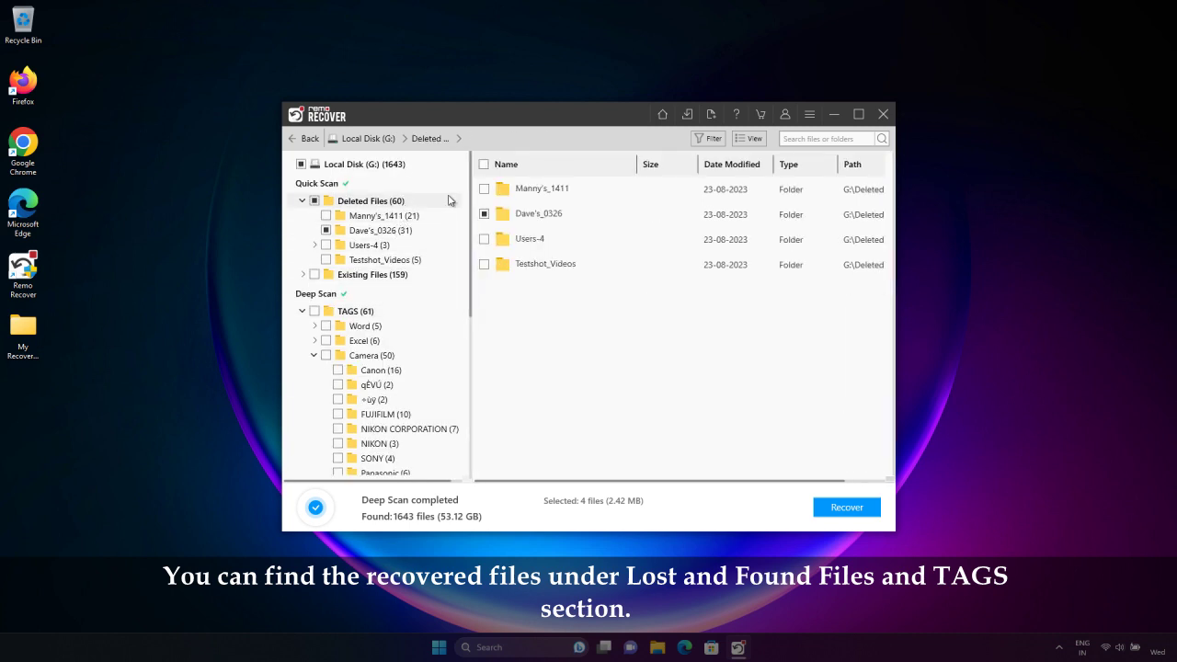
- Review the file search, the file type filters and the Advanced Filter options, leaving the filter settings unapplied
{"action": "left_click", "coordinate": [821, 143]}
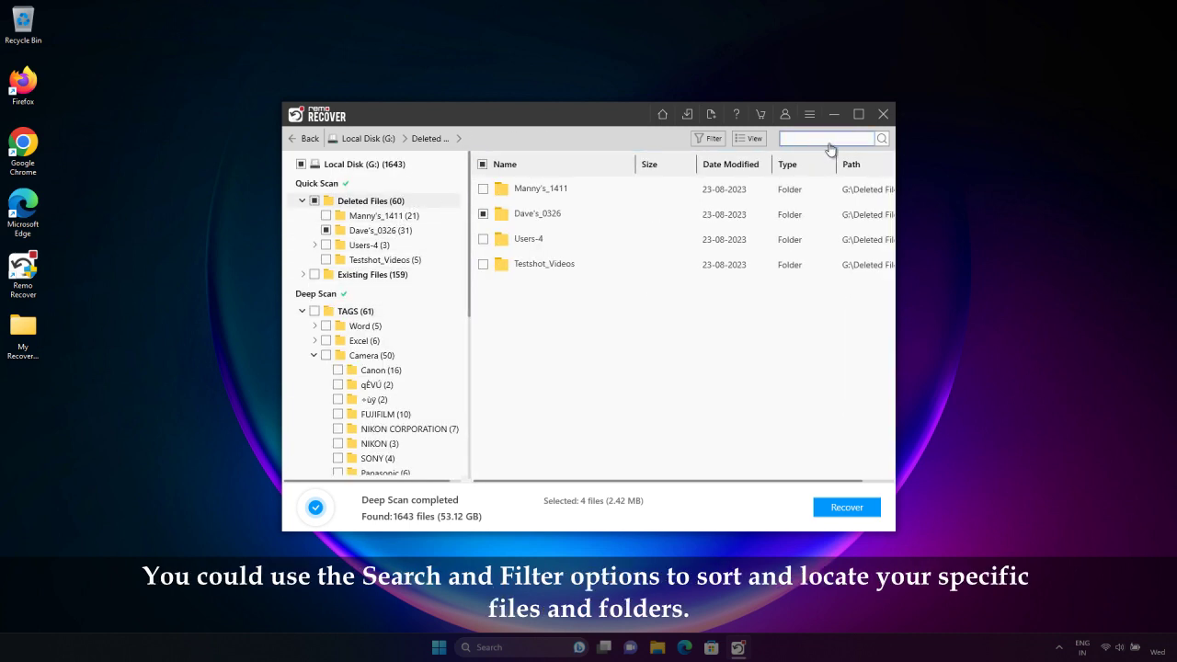
{"action": "left_click", "coordinate": [709, 139]}
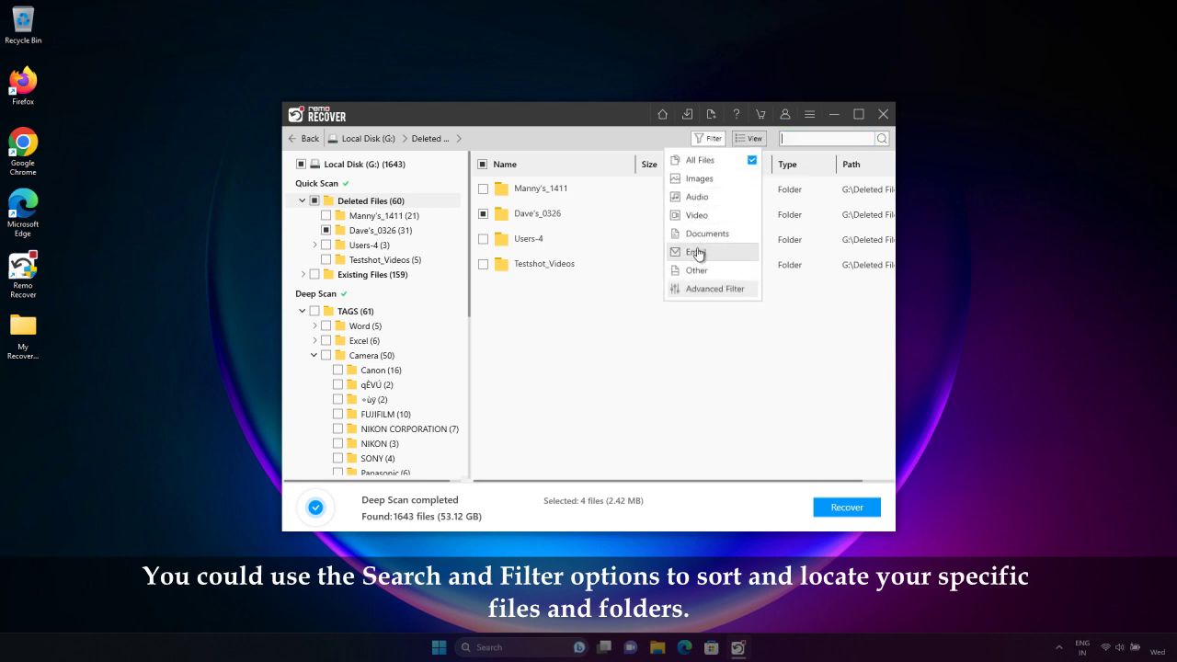
{"action": "left_click", "coordinate": [697, 290]}
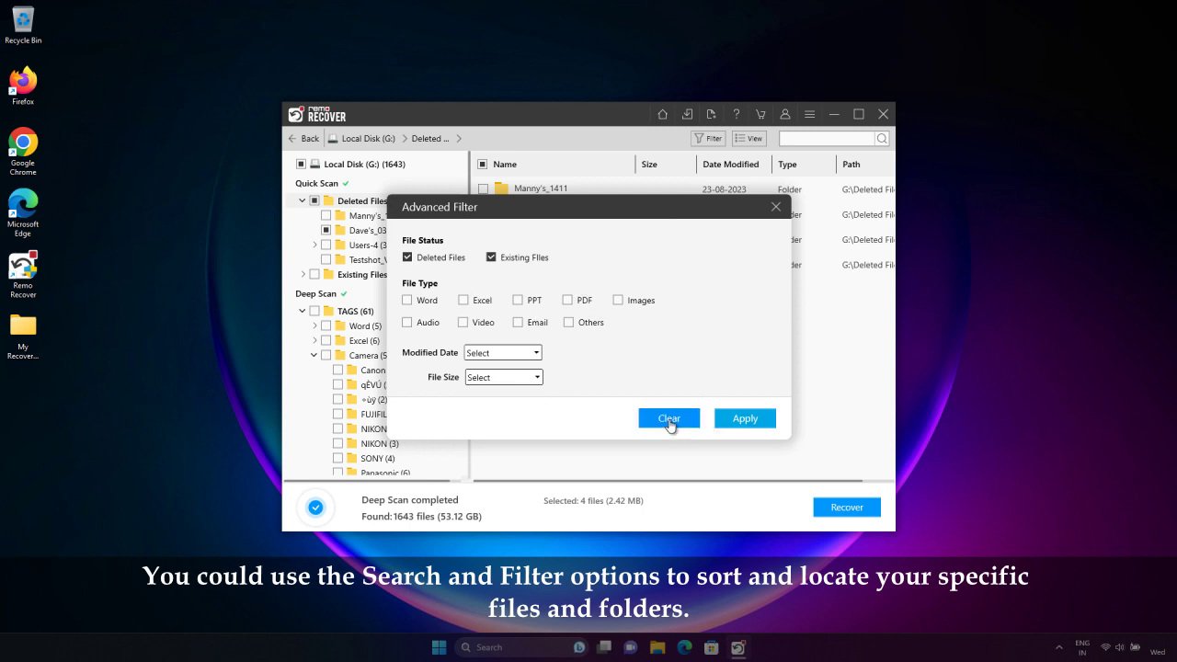
{"action": "left_click", "coordinate": [773, 209]}
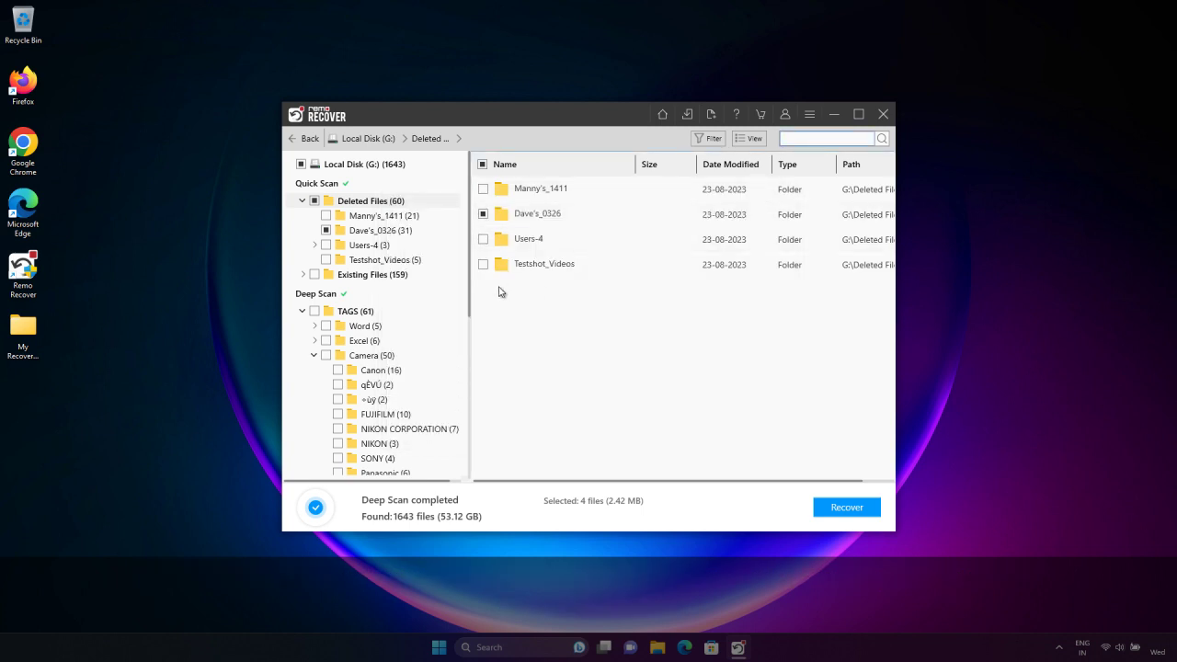
- Open the Deleted Files subfolder ending in 0326 and mark IMG_5415.jpg, IMG_5456.jpg, IMG_5524.jpg and IMG_5550.jpg for recovery
{"action": "left_click", "coordinate": [387, 230]}
{"action": "scroll", "coordinate": [666, 271], "scroll_direction": "down", "scroll_amount": 1}
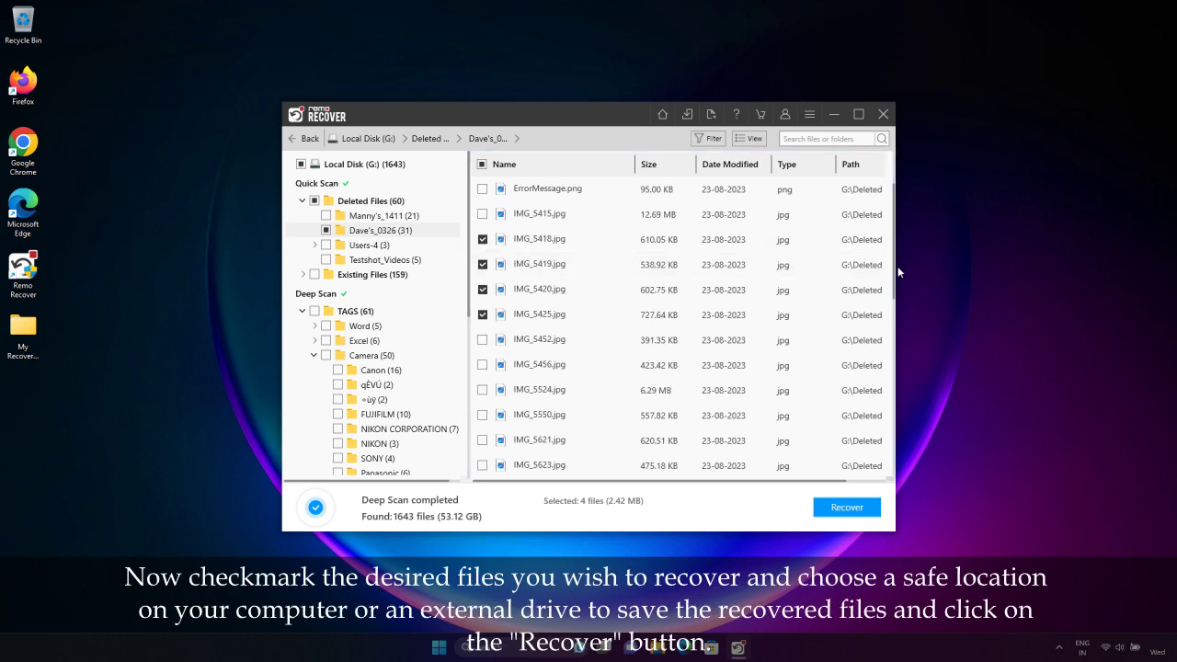
{"action": "left_click", "coordinate": [483, 214]}
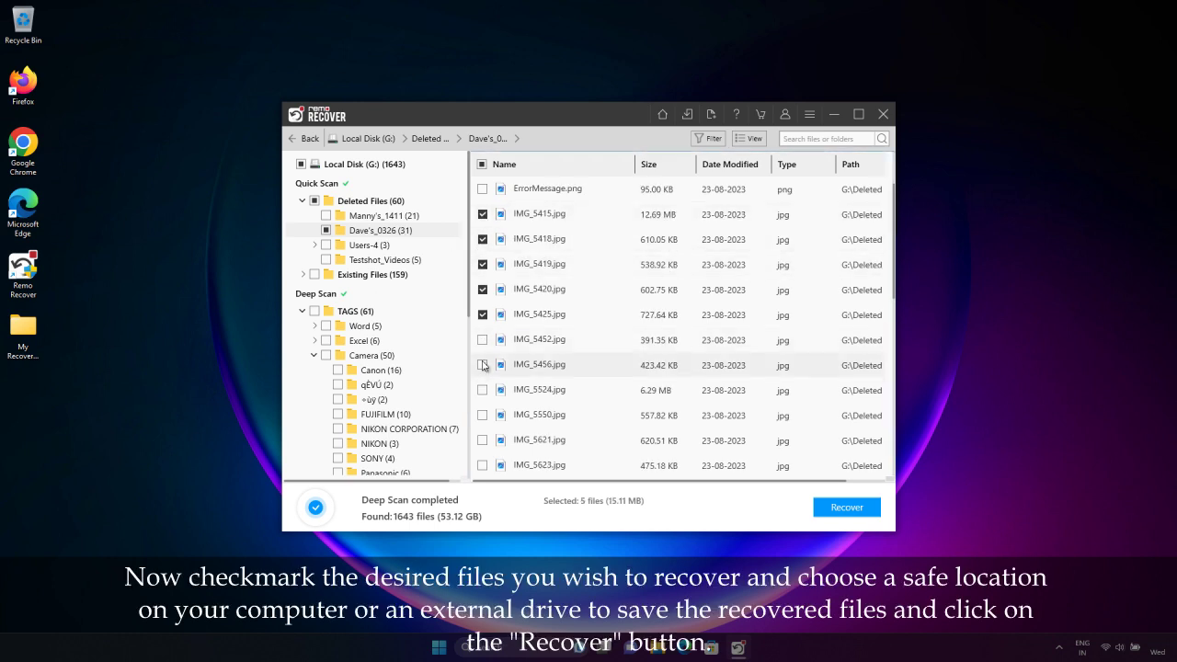
{"action": "left_click", "coordinate": [482, 364]}
{"action": "left_click", "coordinate": [483, 390]}
{"action": "left_click", "coordinate": [482, 415]}
{"action": "scroll", "coordinate": [488, 410], "scroll_direction": "down", "scroll_amount": 5}
{"action": "left_click", "coordinate": [483, 314]}
{"action": "left_click", "coordinate": [483, 339]}
{"action": "left_click", "coordinate": [483, 365]}
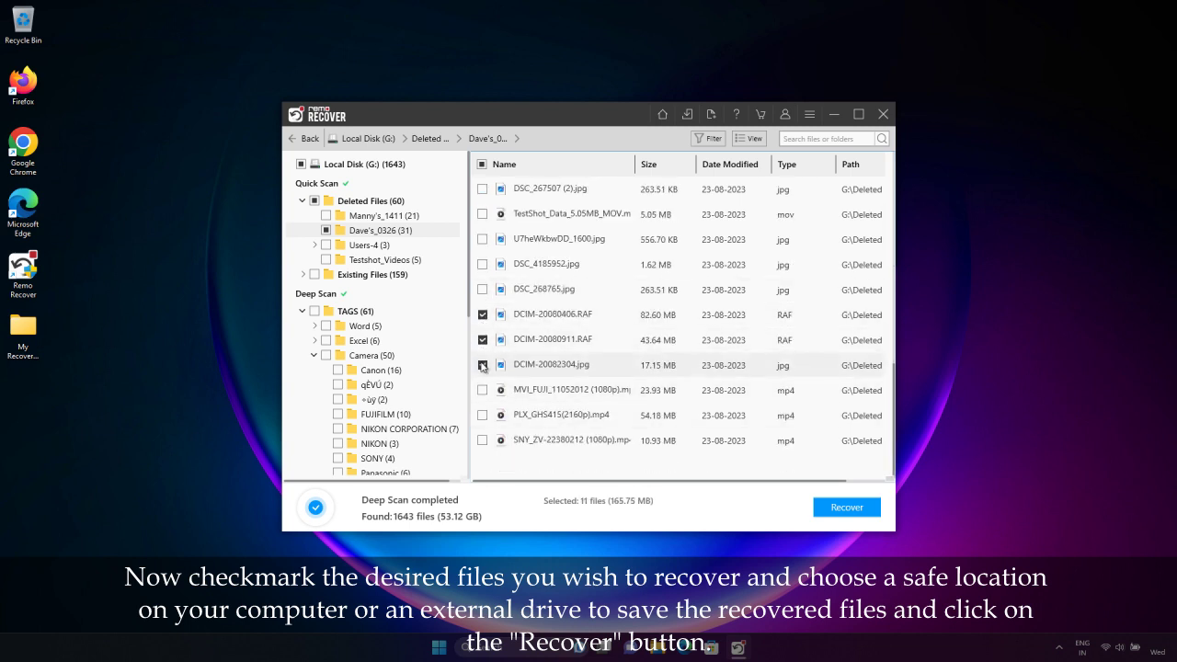
{"action": "left_click", "coordinate": [483, 415]}
{"action": "left_click", "coordinate": [483, 441]}
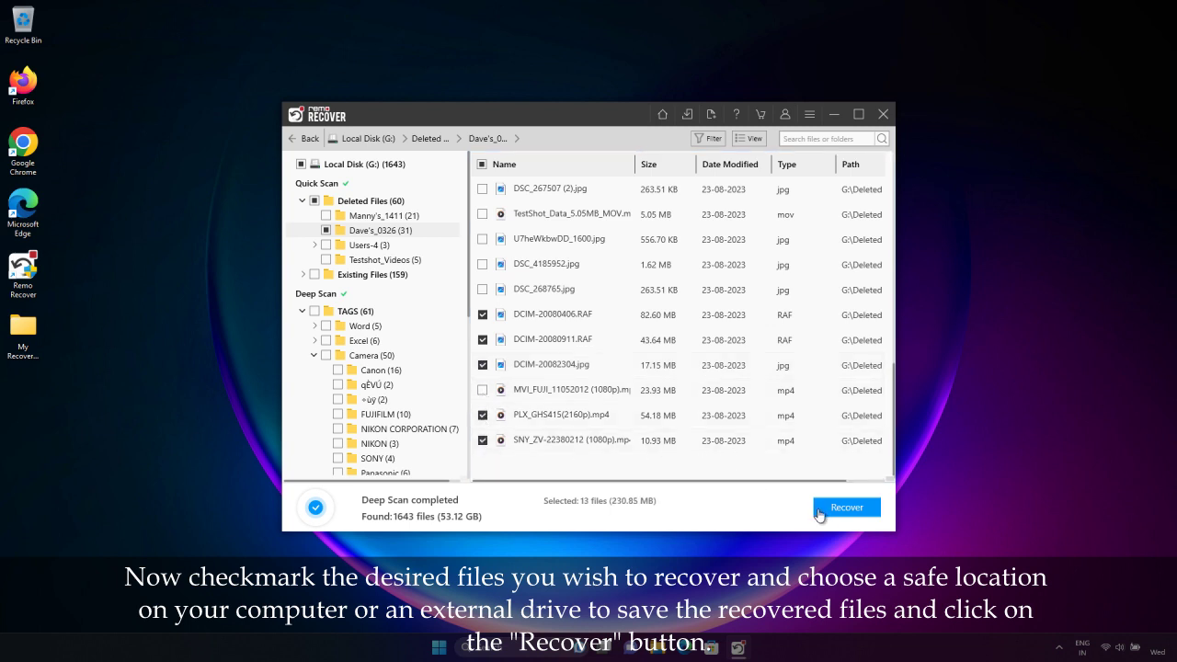
- Try to save the marked files back to the SANDISK_2B (G:) card and cancel the save
{"action": "left_click", "coordinate": [825, 513]}
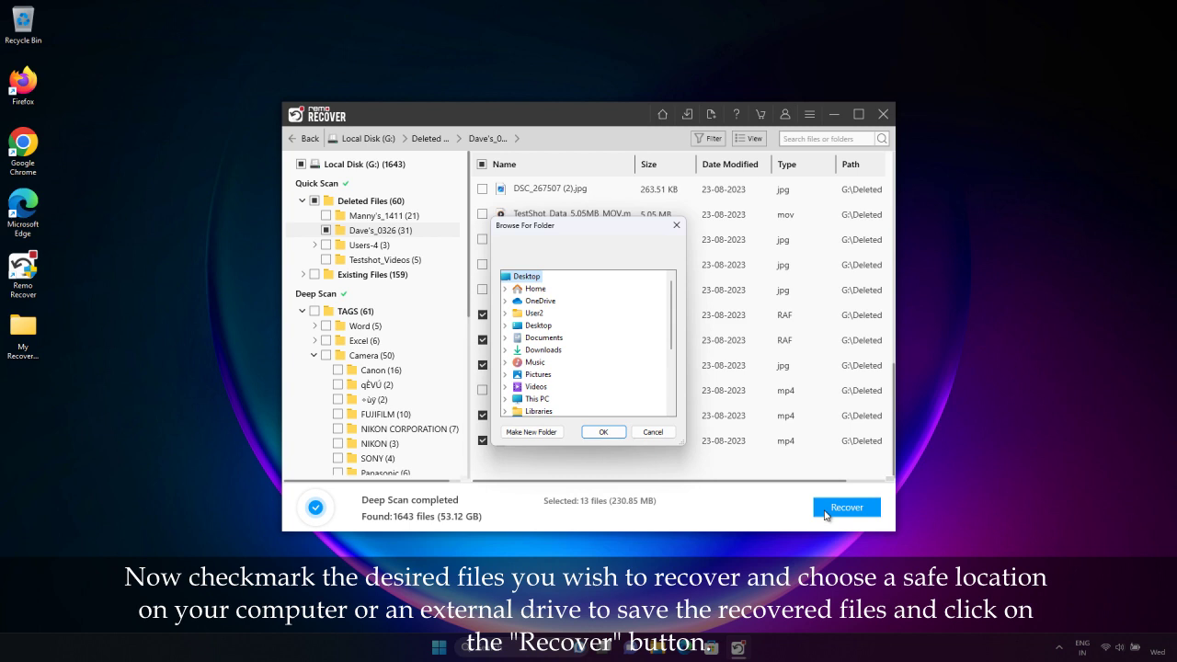
{"action": "scroll", "coordinate": [572, 332], "scroll_direction": "down", "scroll_amount": 2}
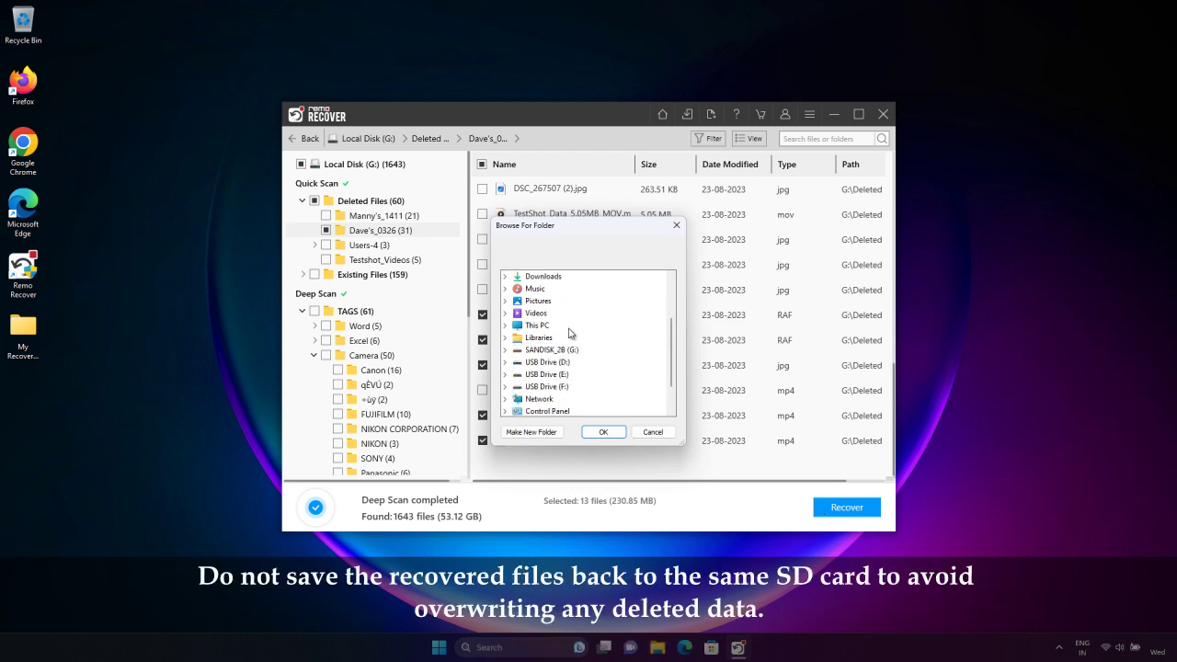
{"action": "double_click", "coordinate": [552, 349]}
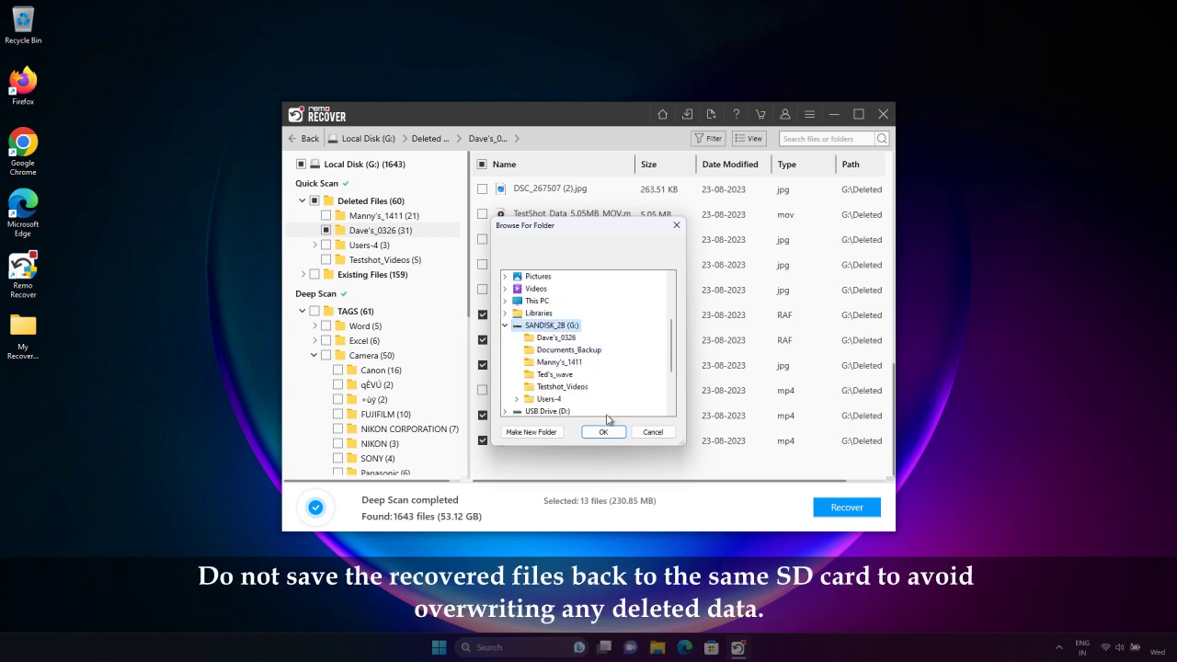
{"action": "left_click", "coordinate": [604, 432]}
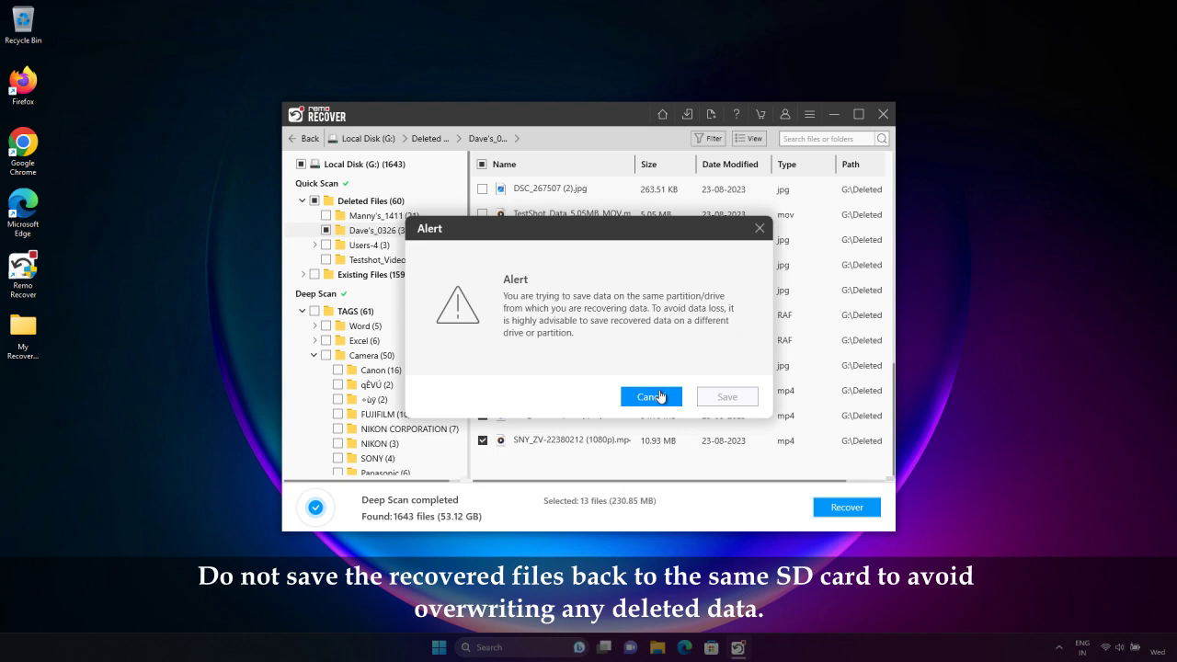
{"action": "left_click", "coordinate": [668, 400]}
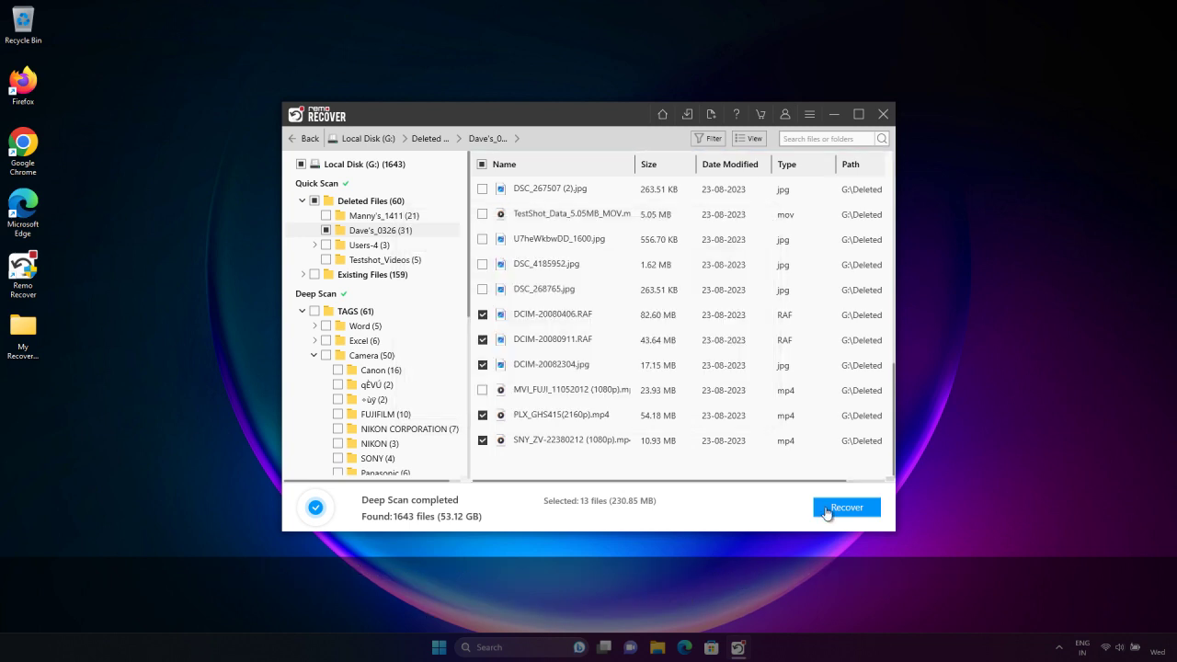
- Recover the marked files into a new desktop folder named My Files recovered and check the saved files location
{"action": "left_click", "coordinate": [825, 511]}
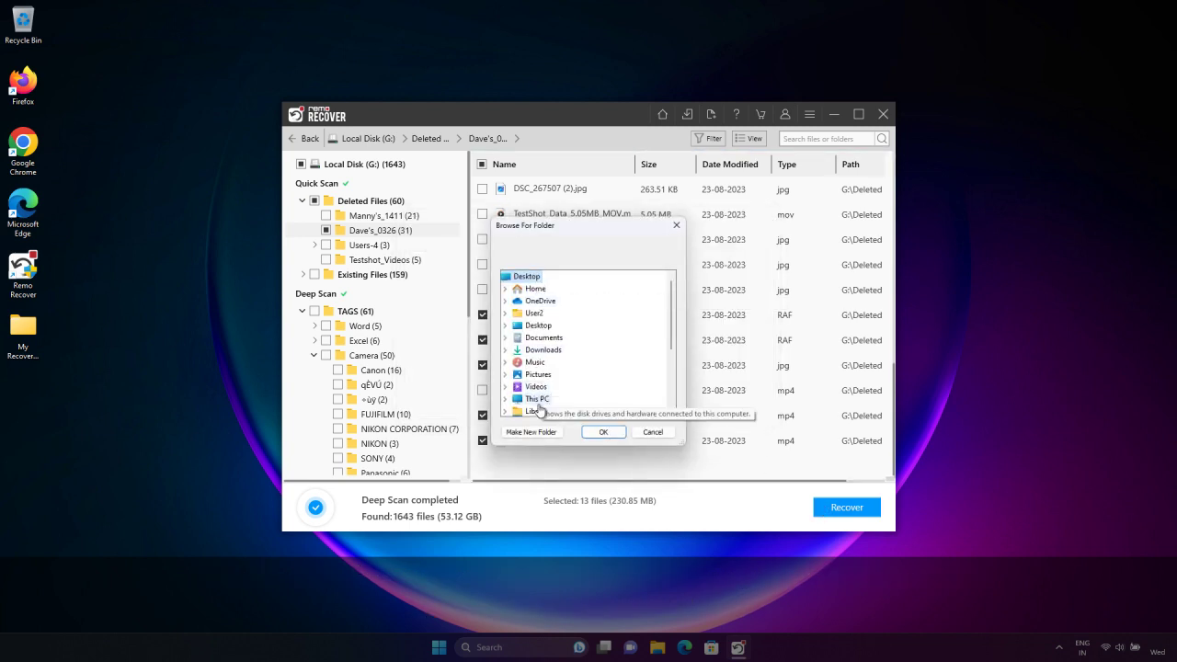
{"action": "left_click", "coordinate": [540, 432]}
{"action": "type", "text": "My Files recovered"}
{"action": "key", "text": "Return"}
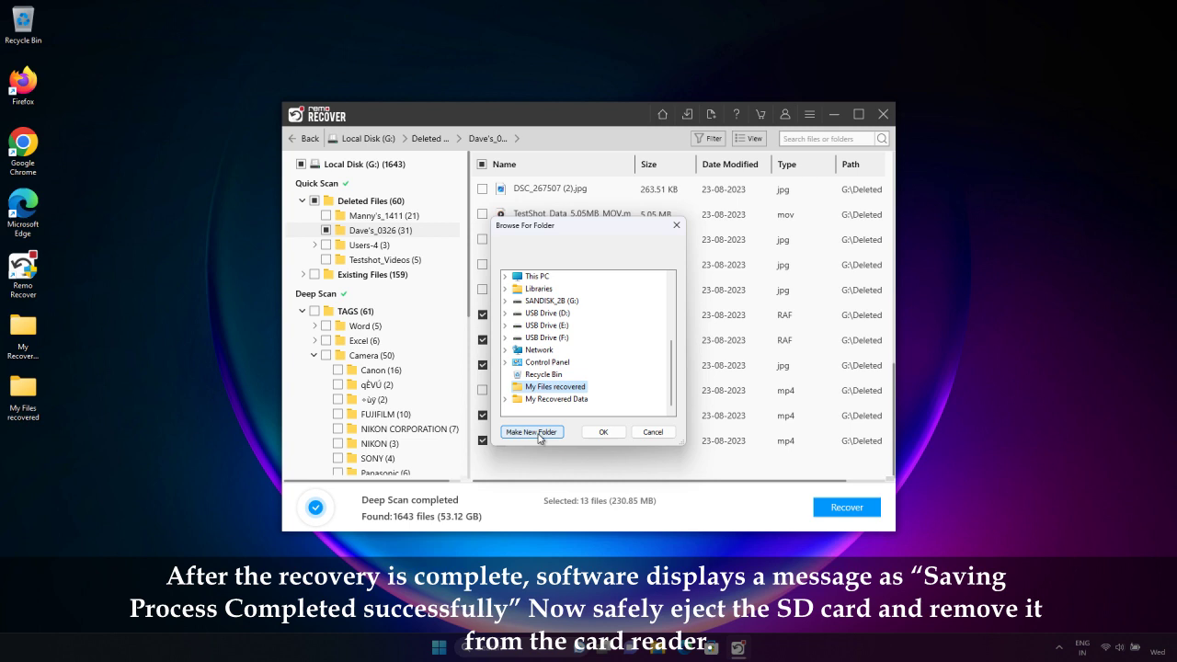
{"action": "left_click", "coordinate": [604, 432]}
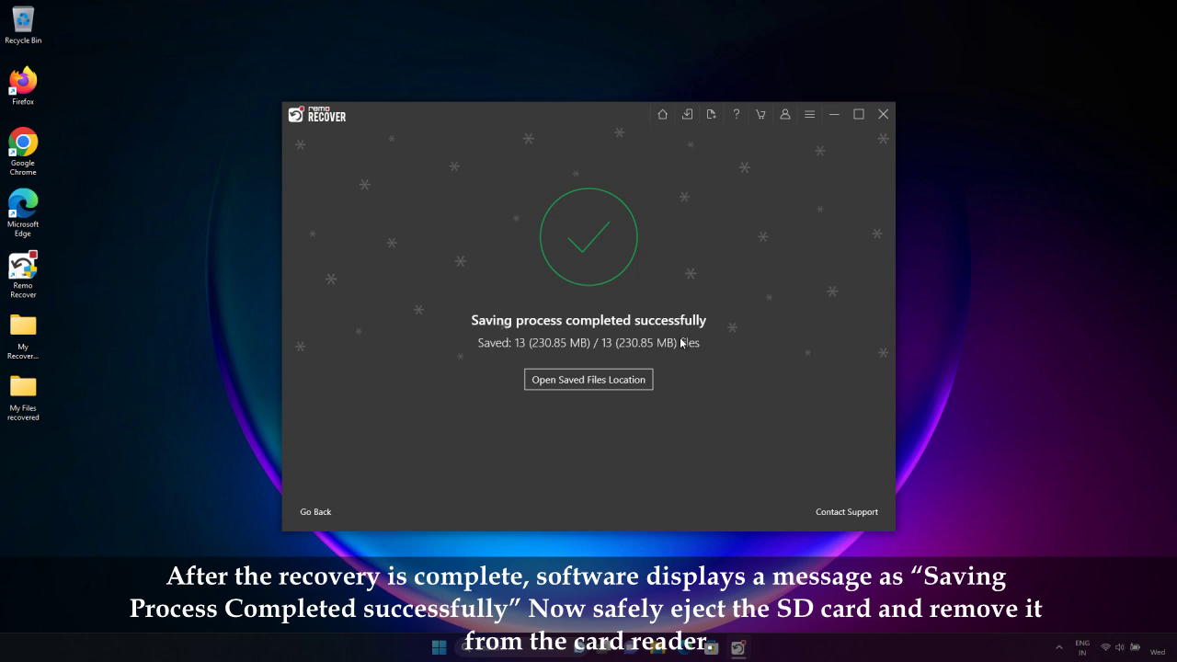
{"action": "left_click", "coordinate": [614, 386]}
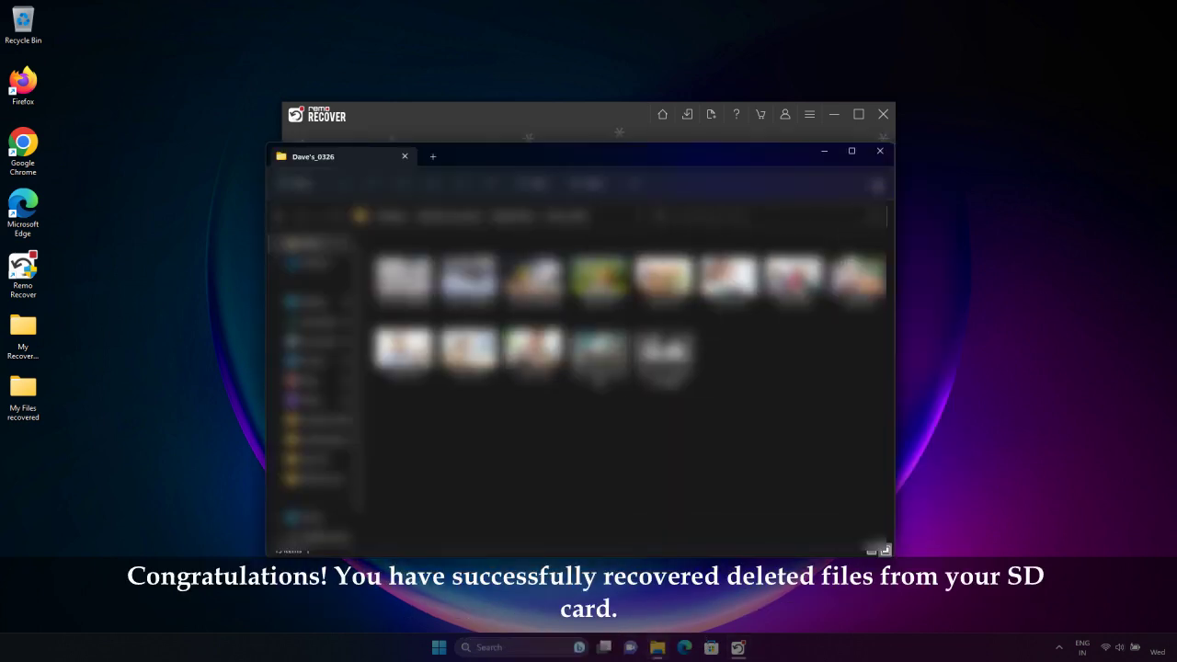
{"action": "left_click", "coordinate": [880, 153]}
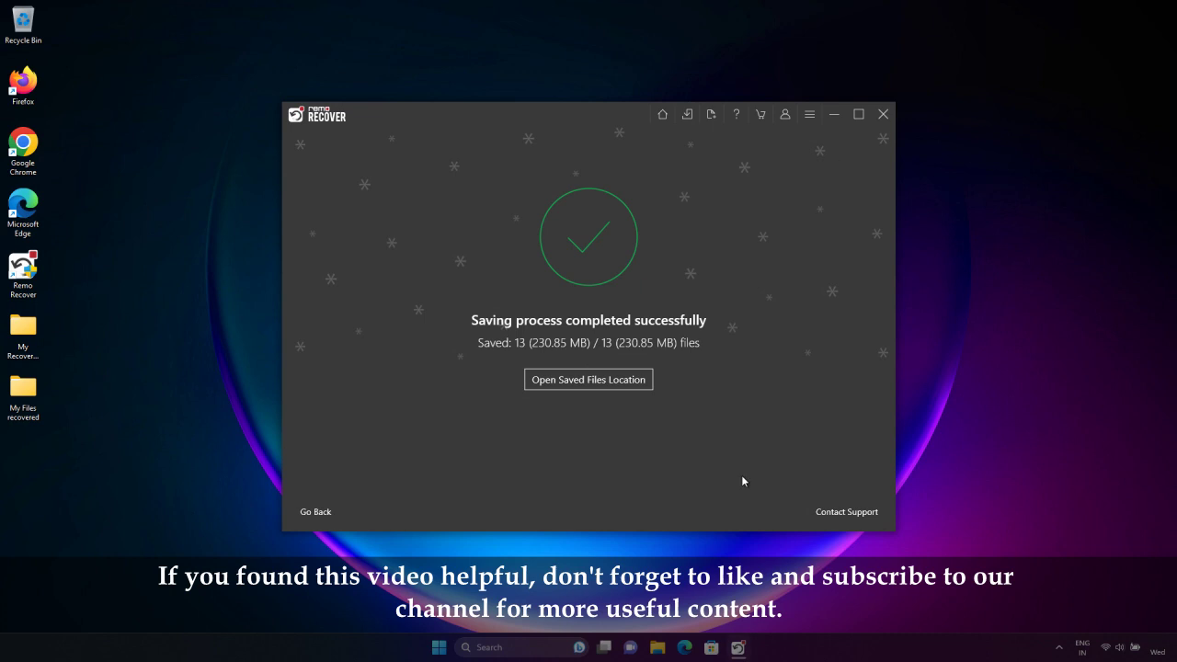